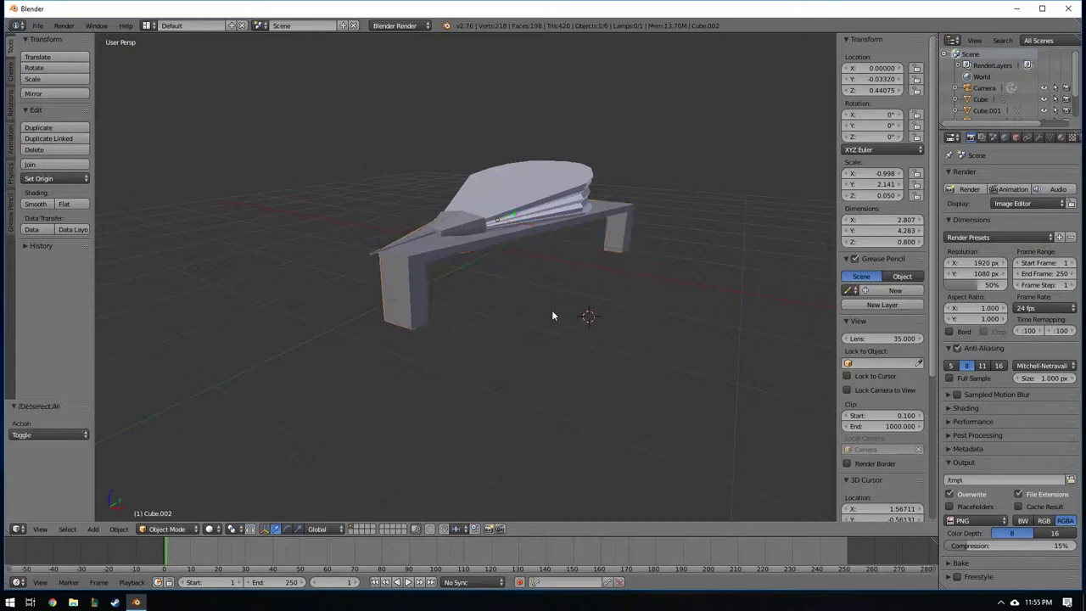
Orbit the finished table-and-fan model to a lower side view
mouse_move(551, 310)
middle_mouse_down()
mouse_move(540, 293)
mouse_move(446, 308)
mouse_move(189, 312)
middle_mouse_up()
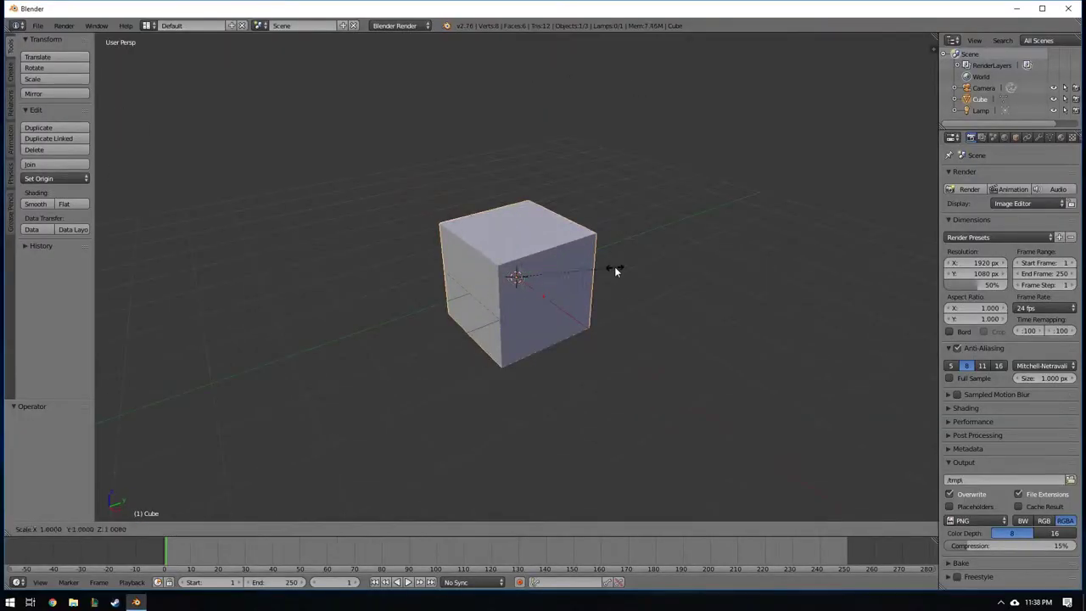
Bevel the plate's corner edges in Edit Mode and resize the outline into a teardrop
key("a")
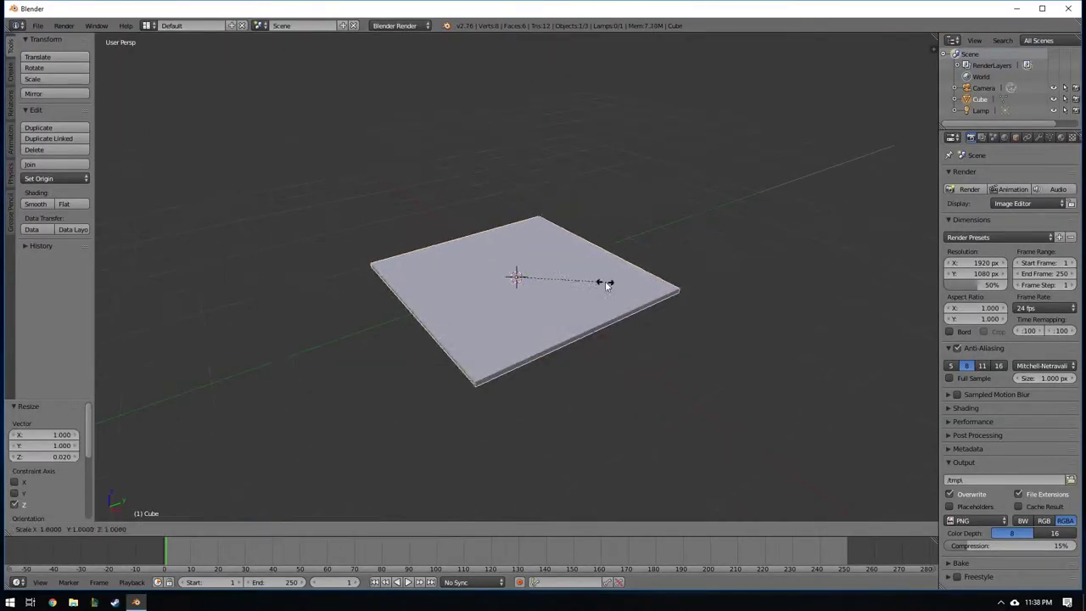
middle_click_drag(643, 224, 778, 181)
key("Tab")
key("ctrl+Tab")
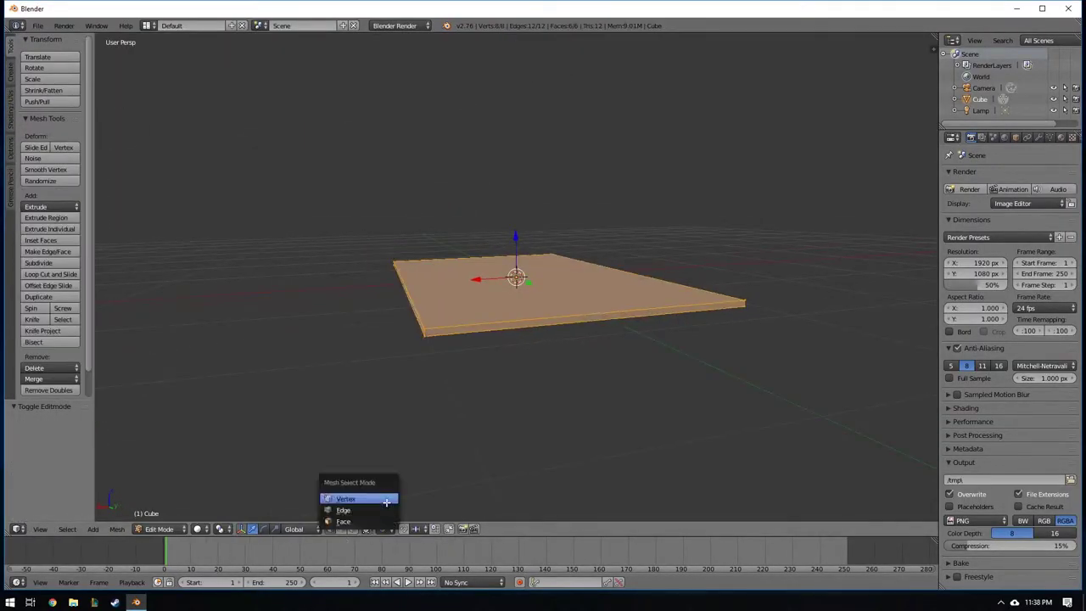
left_click(356, 508)
key("a")
middle_click_drag(525, 324, 226, 335)
right_click(227, 334, "shift")
left_click(502, 346)
key("a")
mouse_move(502, 345)
middle_mouse_down()
mouse_move(535, 387)
mouse_move(668, 459)
middle_mouse_up()
left_click(629, 419)
Extrude the plate's top face in place and shrink it to 0.950
middle_click_drag(629, 419, 557, 404)
right_click(521, 427)
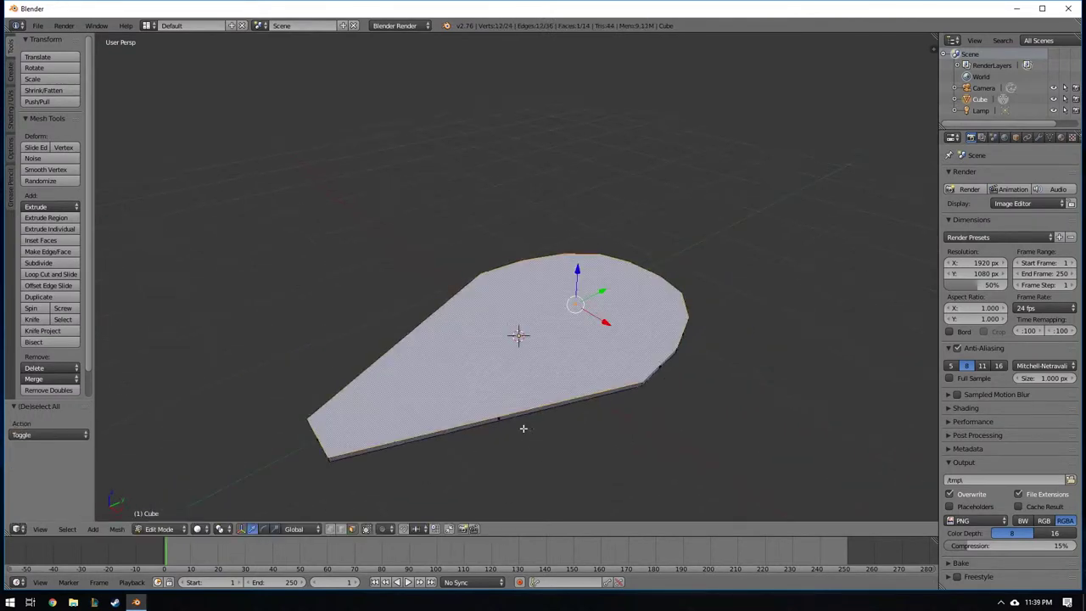
key("e")
left_click(580, 355)
right_click(336, 428)
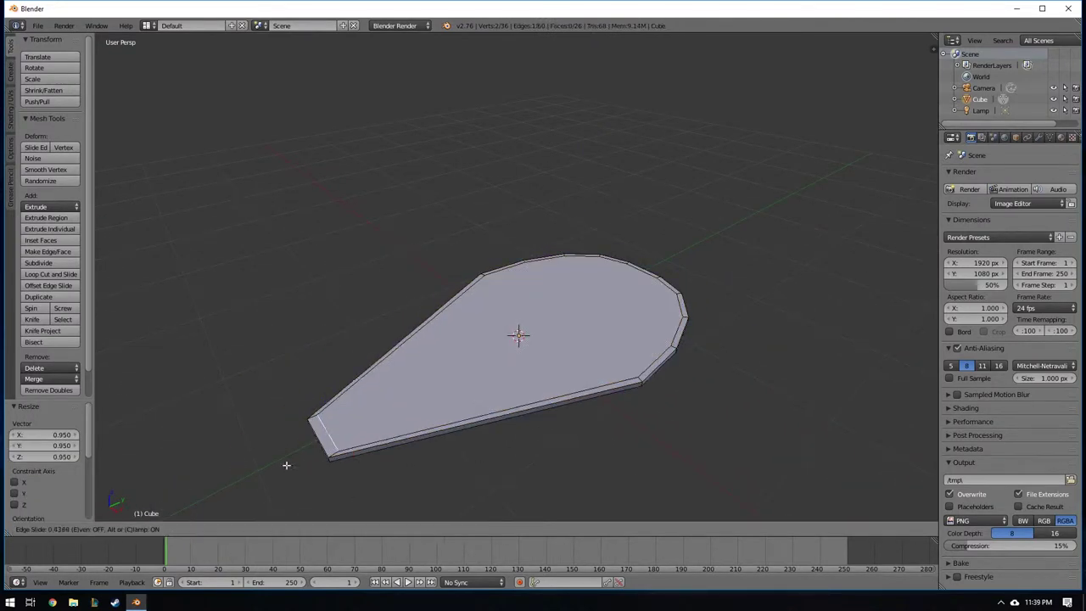
Extrude the inset top face upward into a raised block at Z 0.641
middle_click_drag(269, 468, 483, 361)
right_click(483, 361)
key("e")
left_click(523, 331)
mouse_move(523, 332)
middle_mouse_down()
mouse_move(461, 399)
mouse_move(615, 352)
mouse_move(552, 364)
mouse_move(378, 298)
middle_mouse_up()
In right side view, lower the tip edge with a proportional soft move
key("KP_3")
key("g")
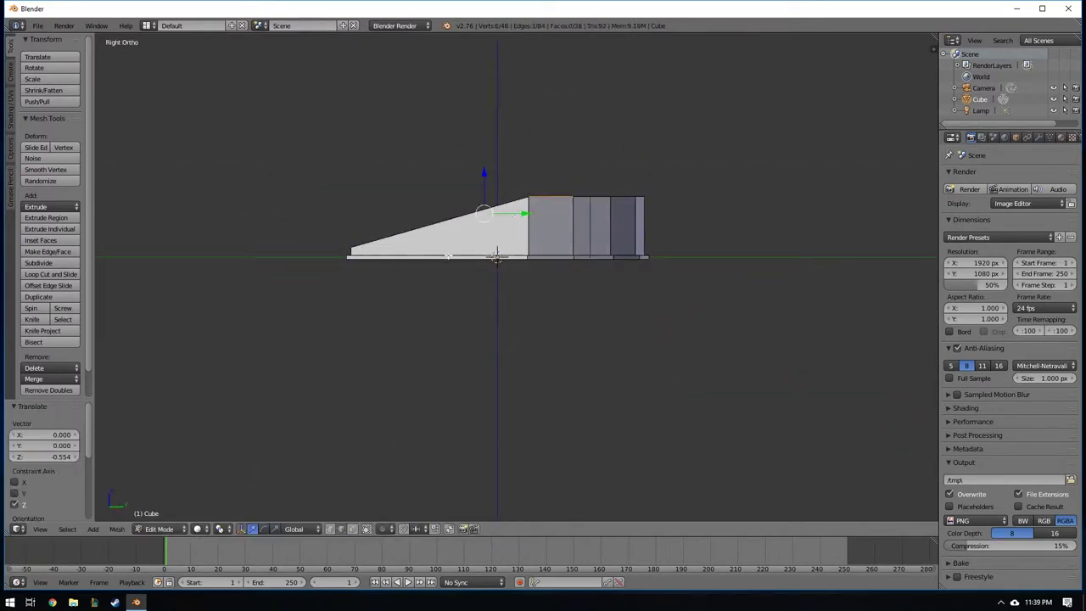
mouse_move(535, 212)
middle_mouse_down()
mouse_move(577, 238)
mouse_move(610, 237)
mouse_move(625, 322)
mouse_move(659, 271)
mouse_move(533, 280)
mouse_move(494, 246)
mouse_move(531, 294)
mouse_move(594, 333)
mouse_move(526, 310)
mouse_move(528, 274)
mouse_move(407, 323)
mouse_move(419, 343)
mouse_move(556, 344)
mouse_move(423, 333)
middle_mouse_up()
scroll(617, 235, "up", 4)
key("KP_3")
key("g")
left_click(601, 254)
scroll(591, 298, "down", 5)
scroll(572, 305, "down", 3)
scroll(556, 344, "down", 2)
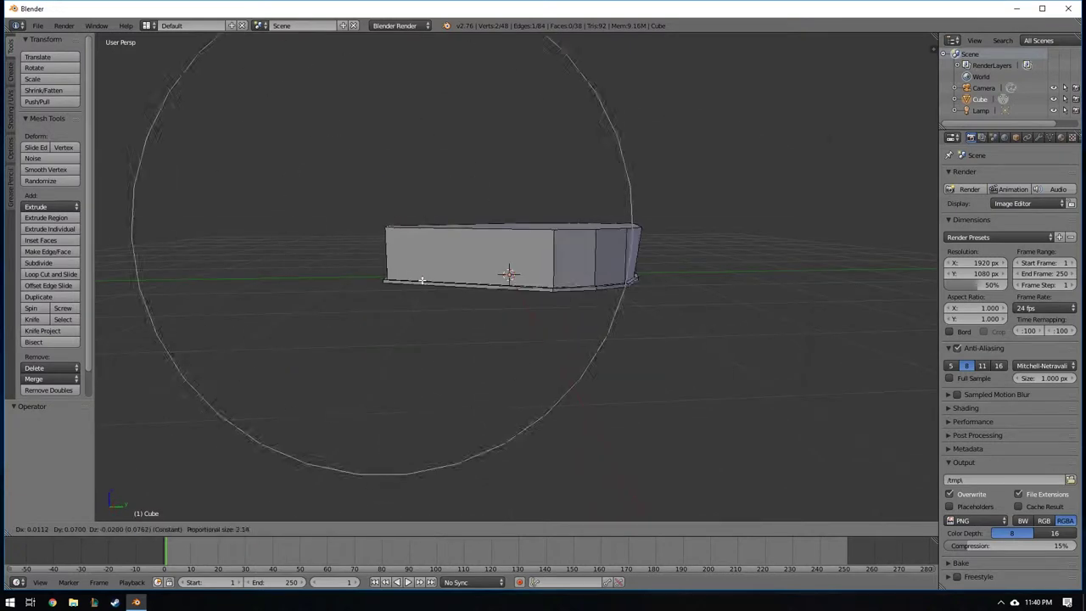
key("Escape")
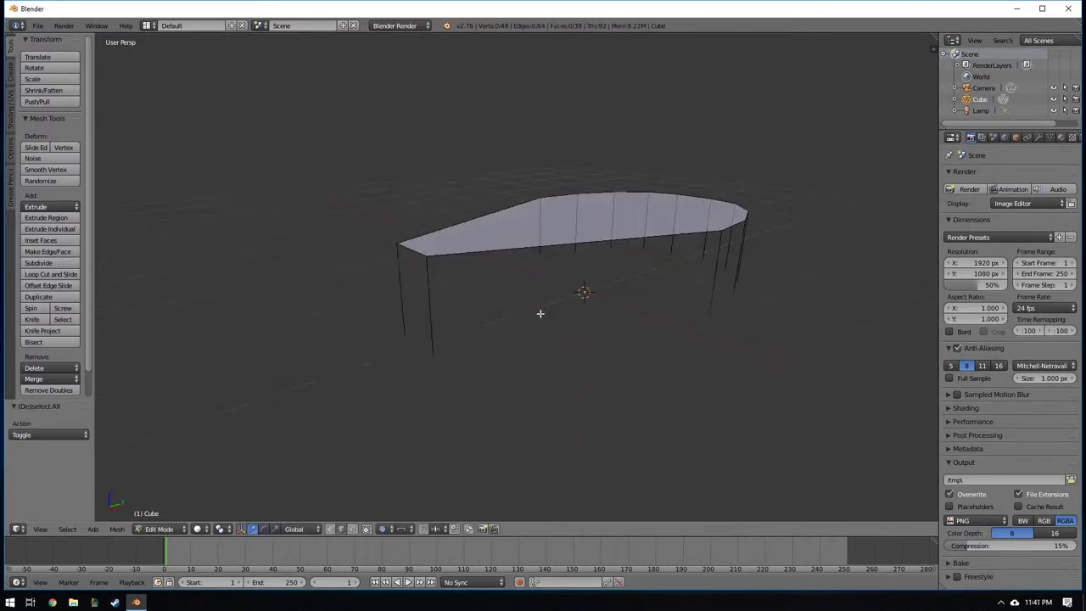
Soft-move the leading tip edge down to shape the slope toward the point
right_click(402, 244)
key("KP_3")
key("g")
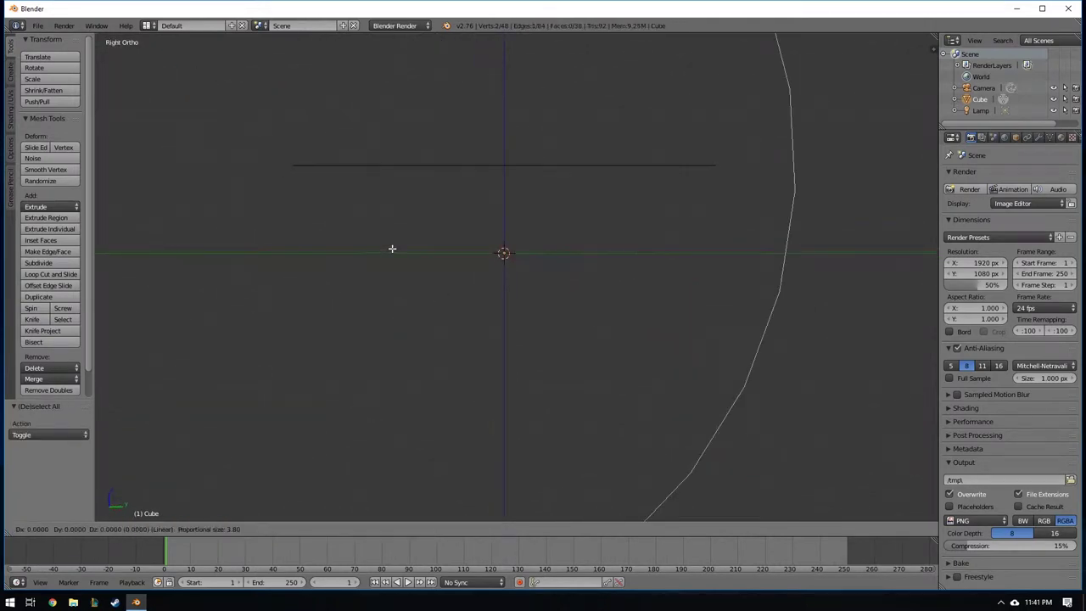
left_click(401, 289)
mouse_move(541, 331)
middle_mouse_down()
mouse_move(616, 330)
mouse_move(526, 339)
mouse_move(551, 354)
middle_mouse_up()
key("KP_3")
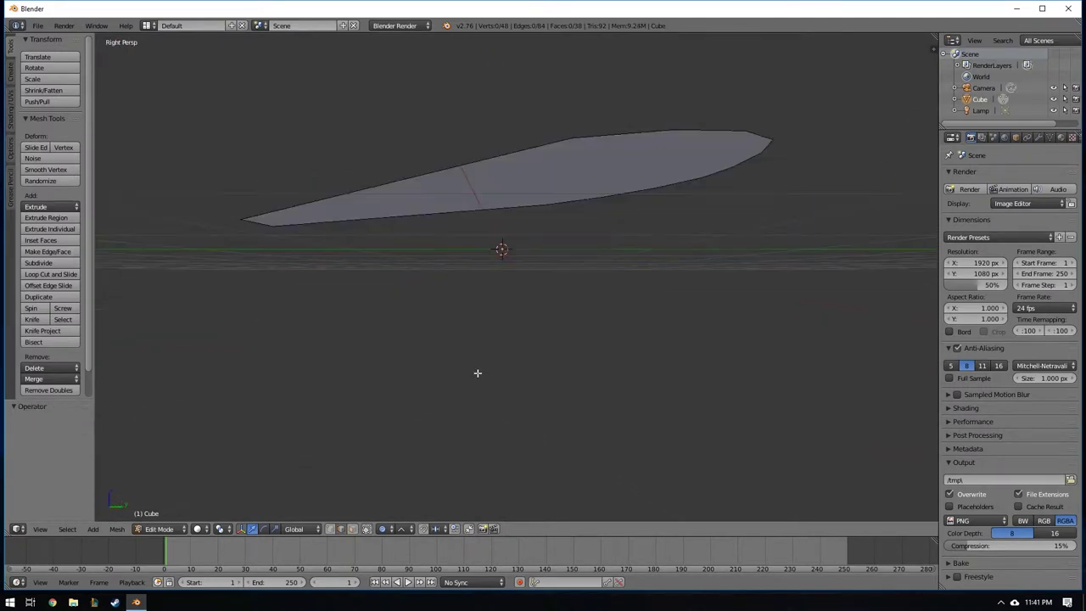
middle_click_drag(479, 373, 379, 248)
mouse_move(466, 344)
middle_mouse_down()
mouse_move(559, 370)
mouse_move(557, 342)
mouse_move(444, 318)
mouse_move(536, 342)
mouse_move(623, 322)
middle_mouse_up()
Try extruding the sloped top face, then undo the extrusion
right_click(536, 342)
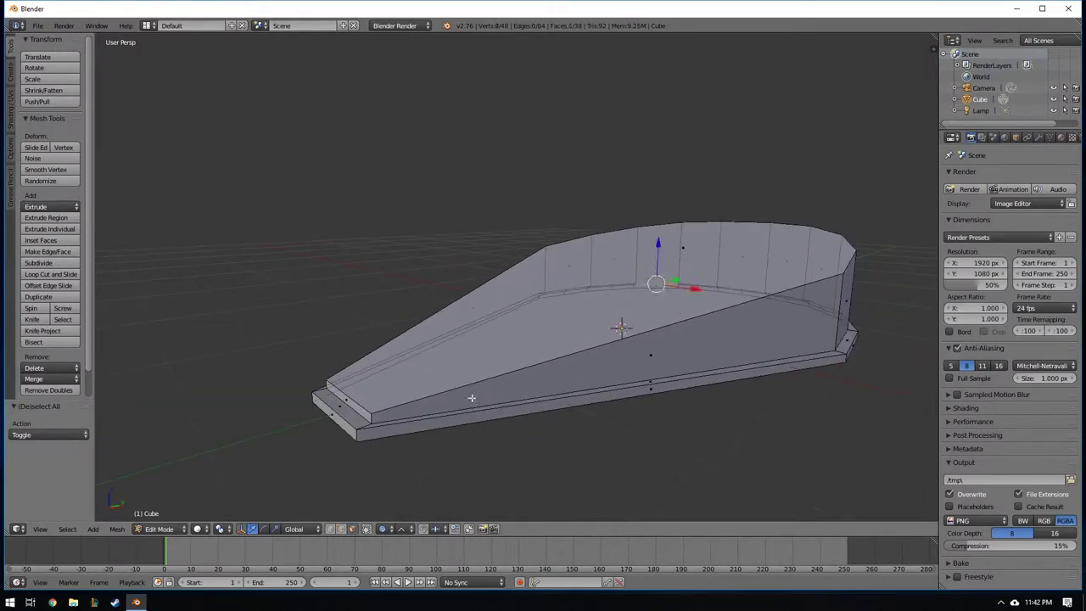
key("e")
right_click(600, 357)
key("ctrl+z")
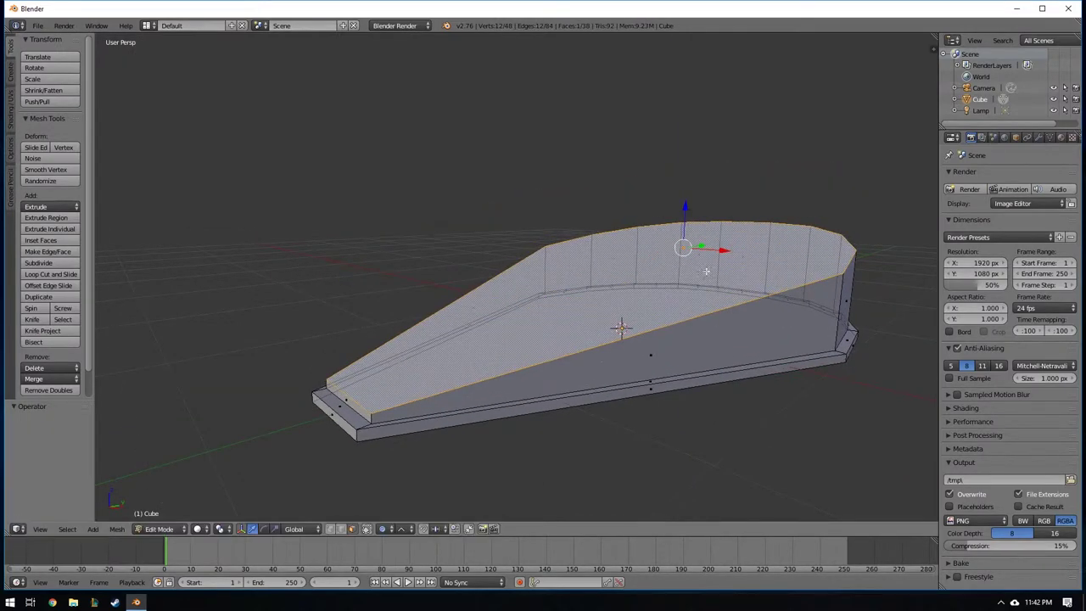
right_click(671, 376)
key("a")
Scale an edge loop along the side to create a stepped layer
mouse_move(672, 377)
middle_mouse_down()
mouse_move(574, 322)
mouse_move(715, 390)
mouse_move(475, 288)
middle_mouse_up()
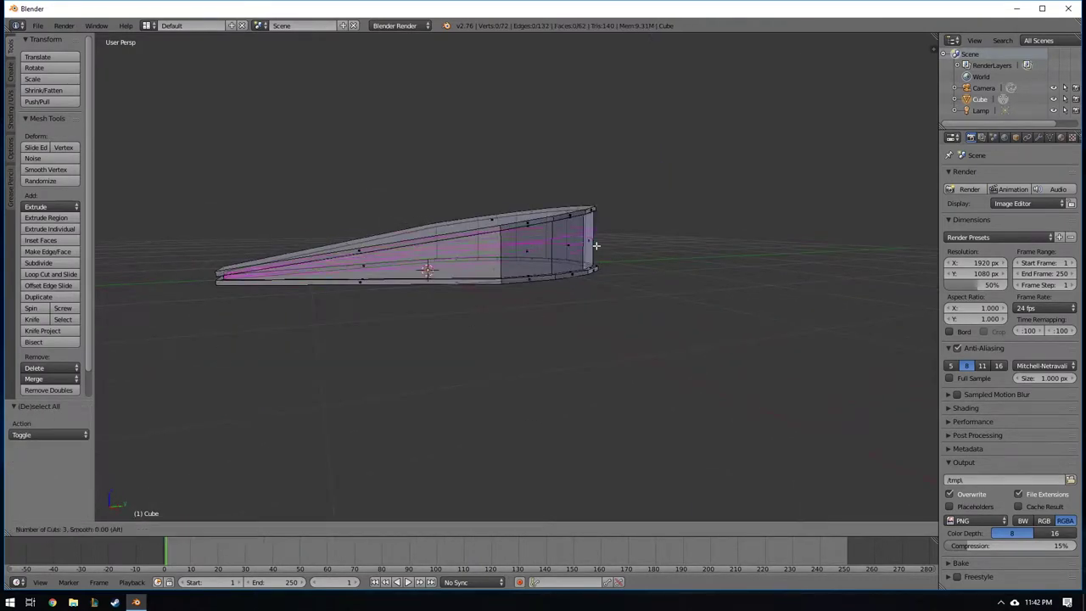
mouse_move(596, 245)
middle_mouse_down()
mouse_move(572, 283)
mouse_move(364, 304)
middle_mouse_up()
scroll(572, 283, "up", 3)
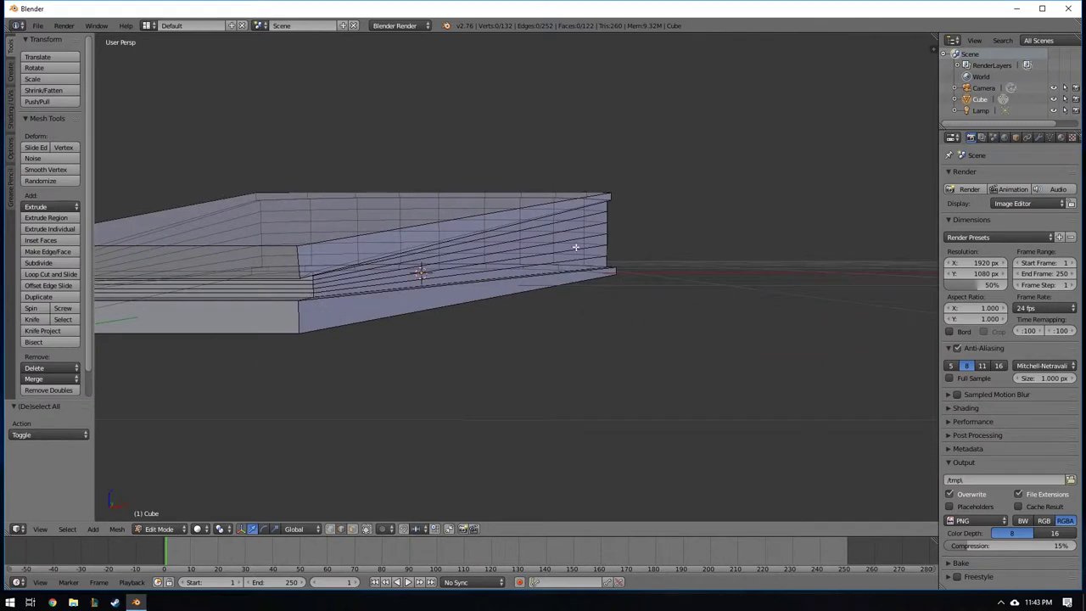
mouse_move(575, 246)
middle_mouse_down()
mouse_move(400, 438)
mouse_move(565, 264)
mouse_move(628, 310)
mouse_move(630, 335)
middle_mouse_up()
right_click(630, 334, "alt")
key("s")
left_click(567, 348)
Move a side edge and its layer in right side view to step the layers
middle_click_drag(567, 348, 585, 370)
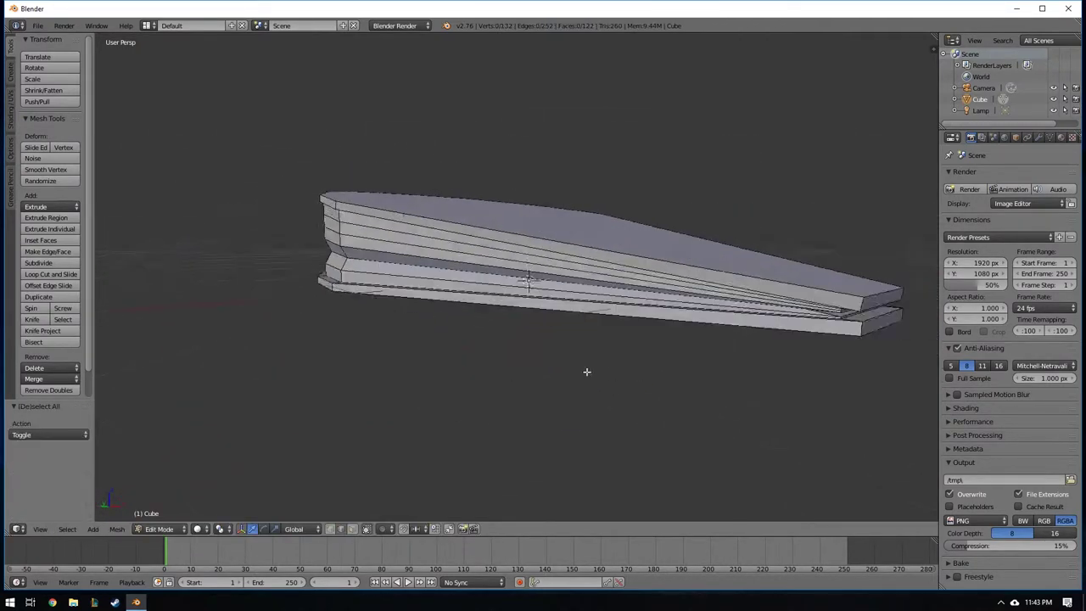
right_click(776, 260)
scroll(673, 308, "up", 3)
mouse_move(672, 308)
middle_mouse_down()
mouse_move(710, 279)
mouse_move(671, 301)
mouse_move(453, 242)
middle_mouse_up()
left_click(456, 204)
key("KP_3")
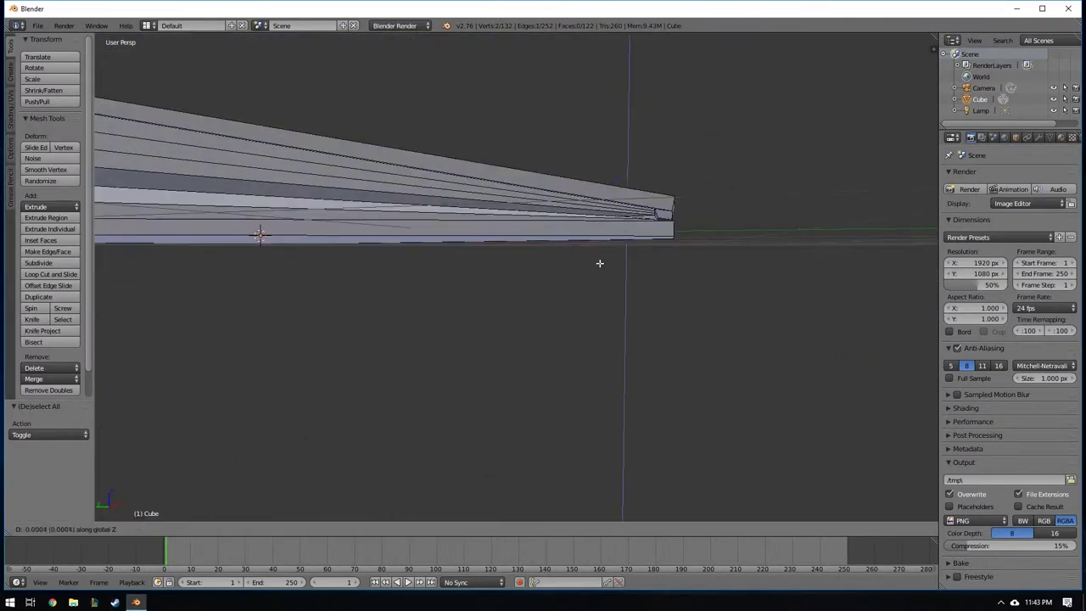
scroll(599, 259, "down", 5)
scroll(489, 296, "up", 3)
scroll(549, 223, "up", 2)
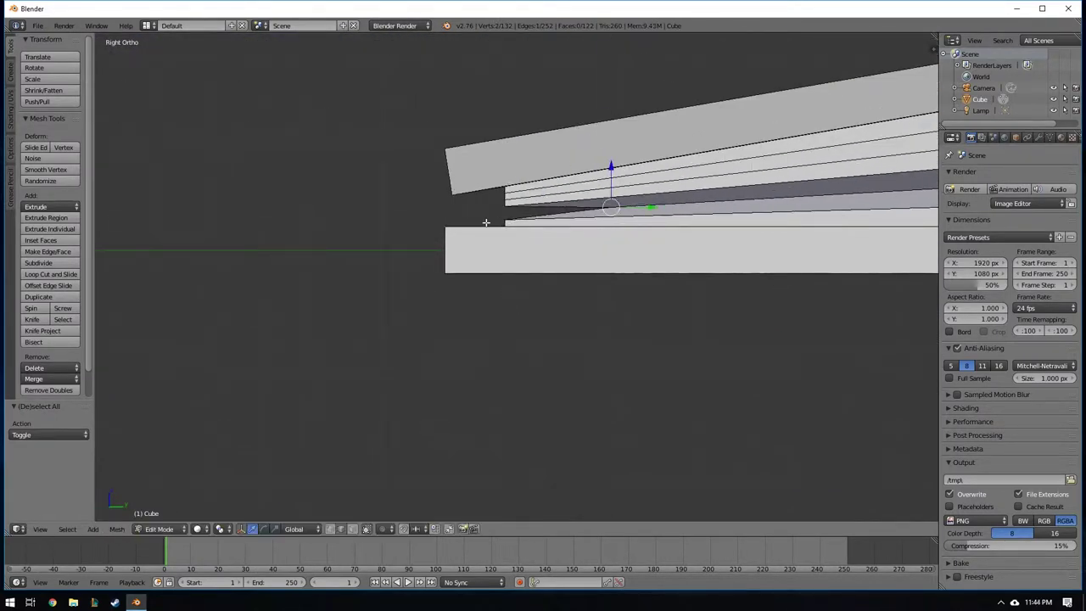
left_click(541, 224)
key("a")
Select edges and the edge loop around the layered side to check the steps
scroll(662, 315, "up", 2)
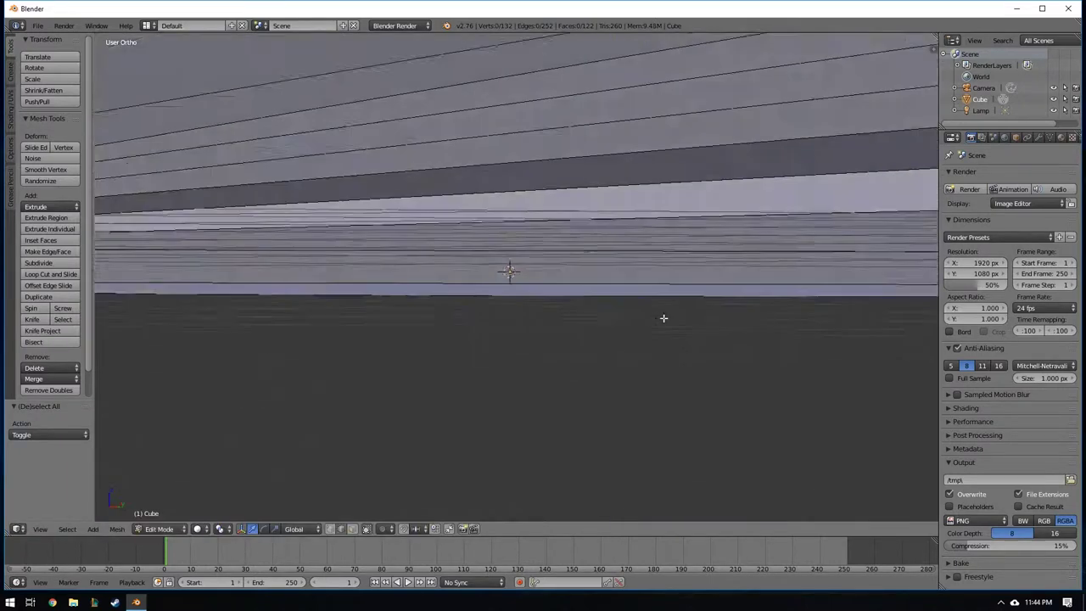
scroll(647, 315, "down", 4)
scroll(648, 315, "down", 2)
middle_click_drag(647, 314, 560, 347)
scroll(559, 347, "up", 5)
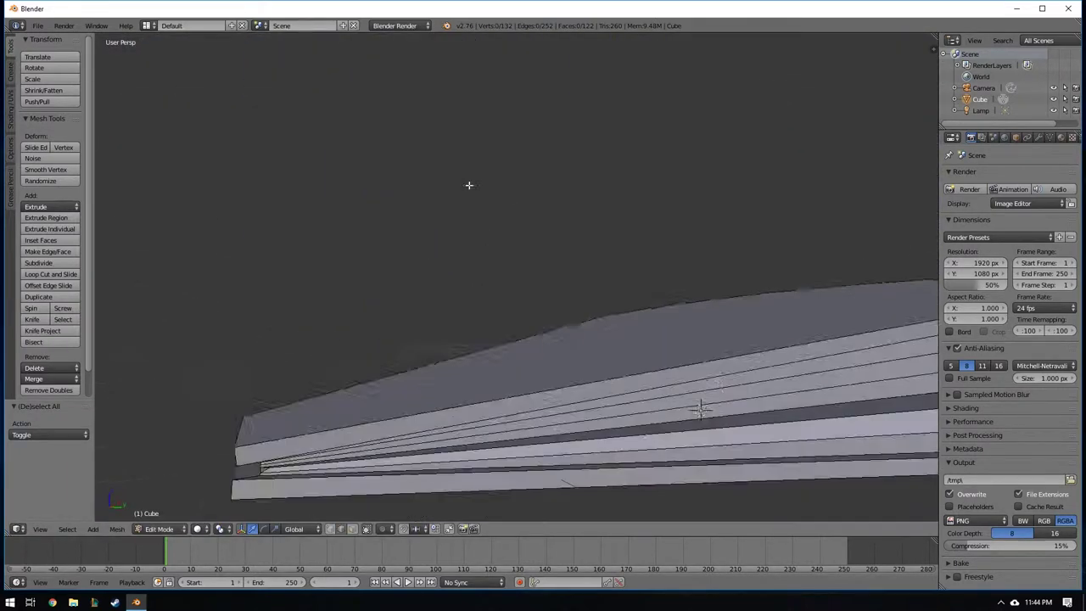
right_click(588, 235)
mouse_move(469, 184)
middle_mouse_down()
mouse_move(526, 254)
mouse_move(436, 249)
middle_mouse_up()
scroll(436, 249, "up", 2)
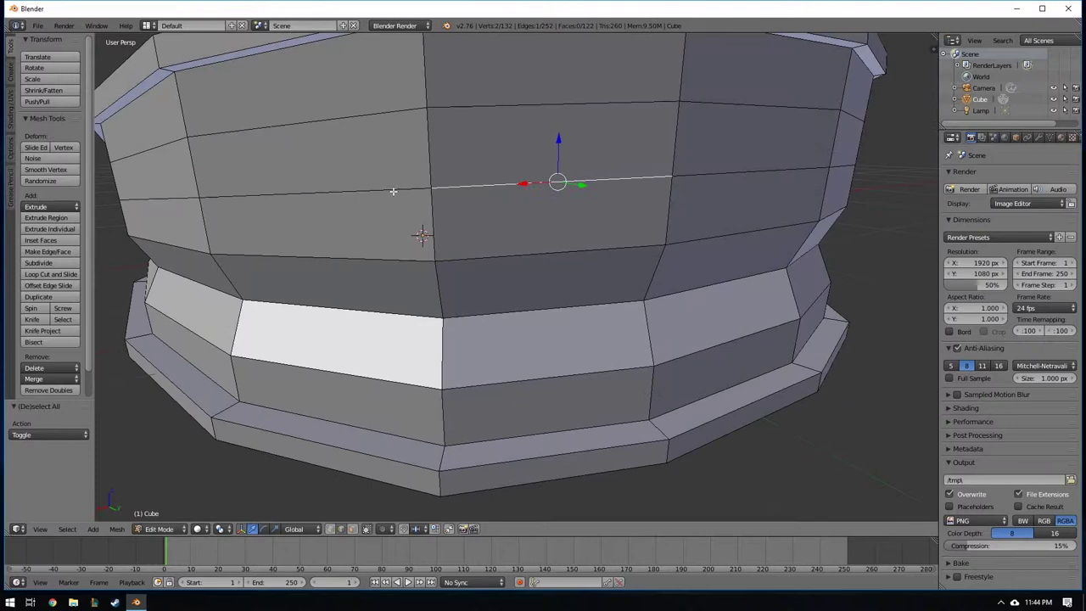
right_click(476, 195, "alt")
mouse_move(476, 195)
middle_mouse_down()
mouse_move(687, 254)
mouse_move(359, 223)
mouse_move(250, 271)
mouse_move(436, 298)
middle_mouse_up()
key("a")
Pull a tip-layer vertex closer in side view, then return to Object Mode
key("KP_3")
right_click(363, 254)
middle_click_drag(363, 254, 503, 274)
key("KP_3")
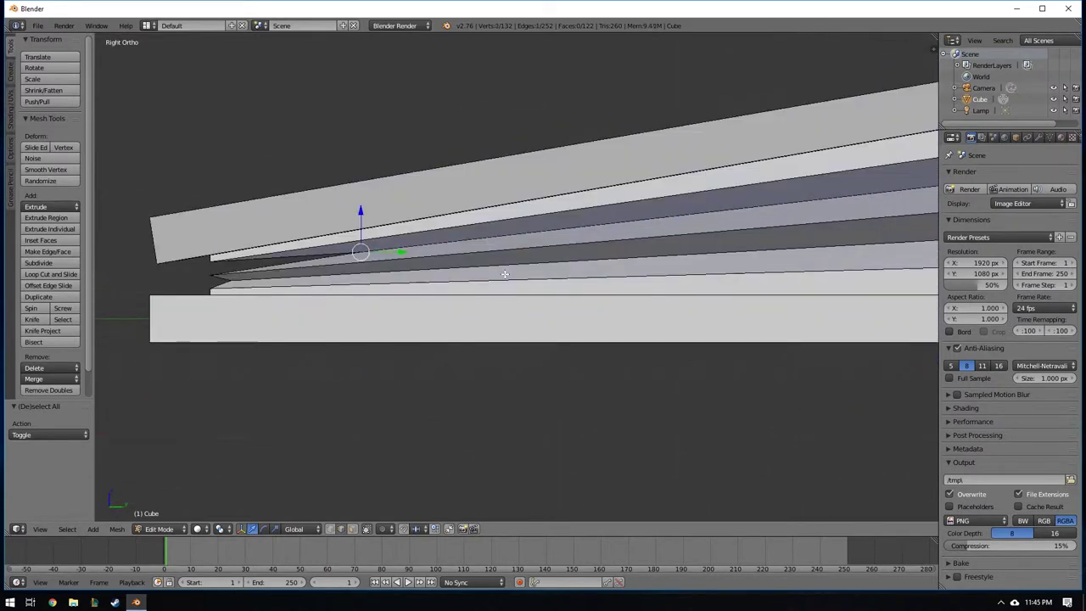
left_click(257, 278)
mouse_move(257, 278)
middle_mouse_down()
mouse_move(458, 357)
mouse_move(416, 356)
mouse_move(485, 359)
mouse_move(448, 356)
mouse_move(466, 378)
mouse_move(467, 336)
middle_mouse_up()
key("Tab")
key("Tab")
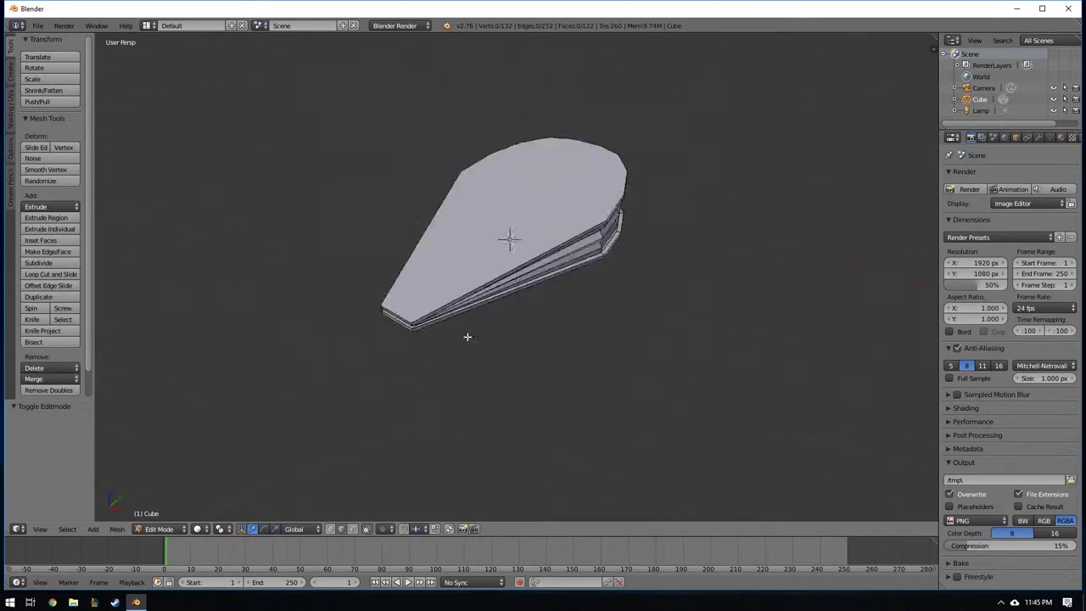
Add a new cube and scale it down to 0.293
scroll(467, 337, "up", 3)
key("Tab")
key("shift+a")
left_click(615, 289)
mouse_move(499, 201)
middle_mouse_down()
mouse_move(516, 142)
mouse_move(562, 236)
middle_mouse_up()
key("s")
left_click(486, 146)
Move the cube along Y and select the teardrop's tip points for snapping
key("n")
key("g")
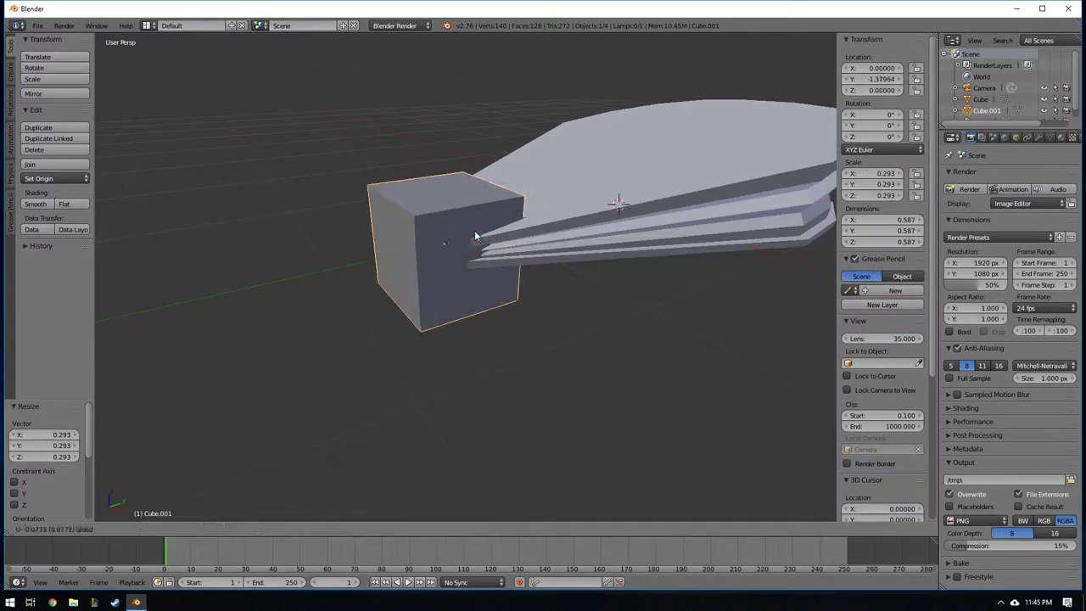
left_click(439, 243)
scroll(458, 271, "up", 3)
right_click(509, 229)
key("Tab")
right_click(415, 222)
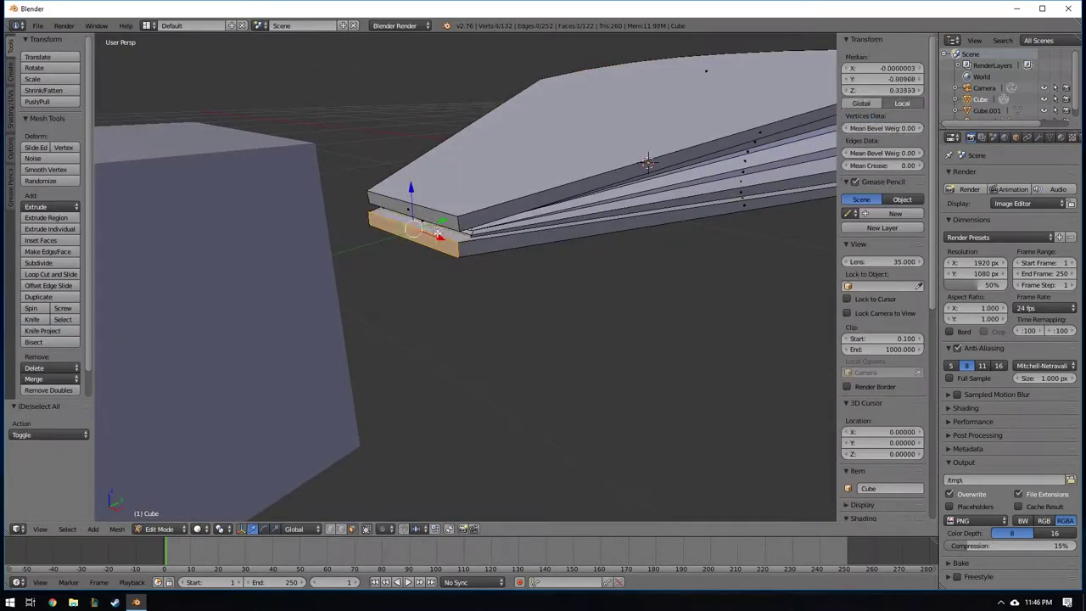
key("shift+s")
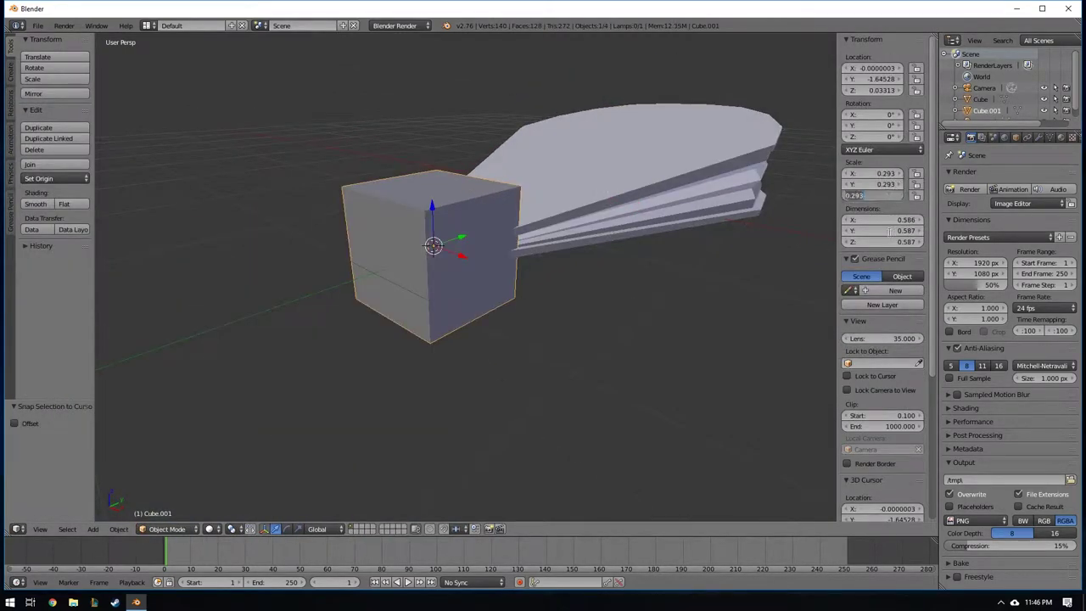
Flatten the cube on Z and enlarge its front face in Edit Mode
key("Return")
middle_click_drag(597, 291, 594, 254)
key("Tab")
scroll(508, 254, "up", 2)
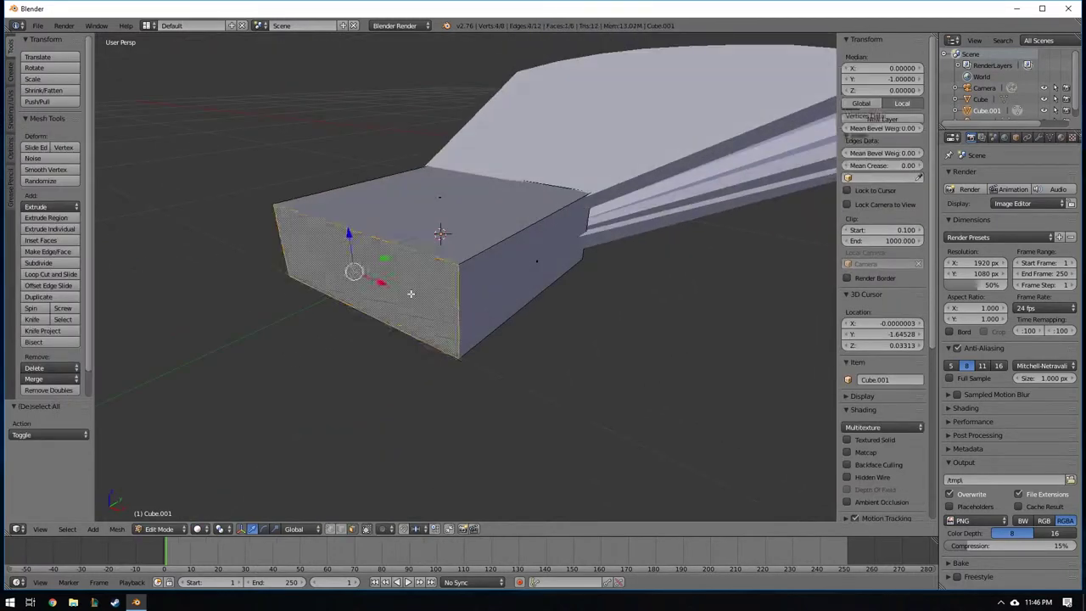
right_click(501, 272)
key("s")
left_click(594, 306)
mouse_move(594, 305)
middle_mouse_down()
mouse_move(283, 247)
mouse_move(322, 226)
middle_mouse_up()
scroll(266, 213, "down", 3)
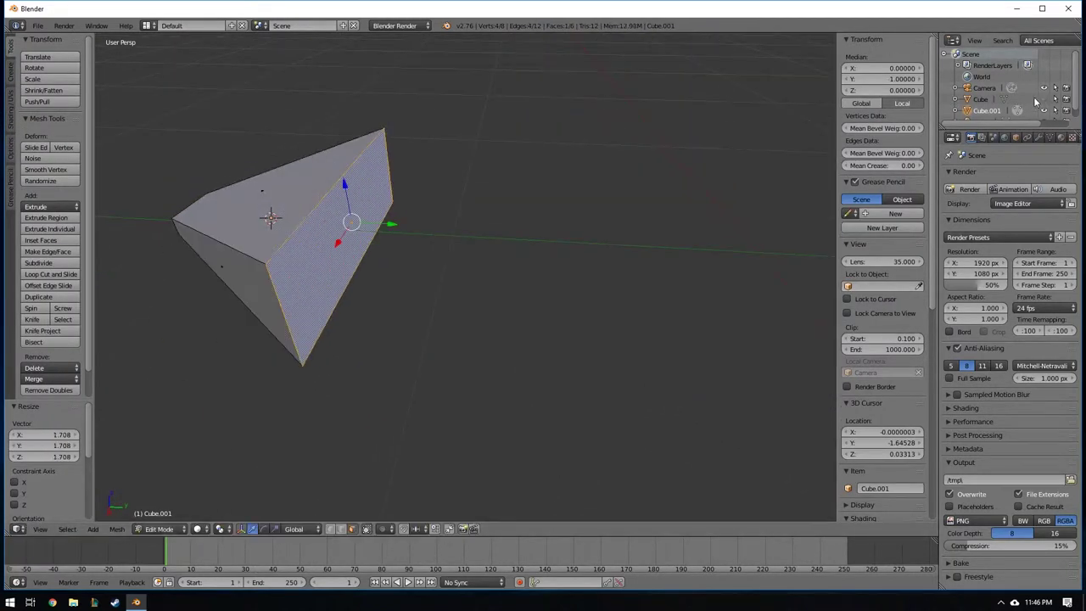
scroll(339, 225, "up", 3)
Scale the front face again, then cancel an extra scale on the tip
key("s")
middle_click_drag(356, 339, 593, 255)
scroll(687, 233, "up", 3)
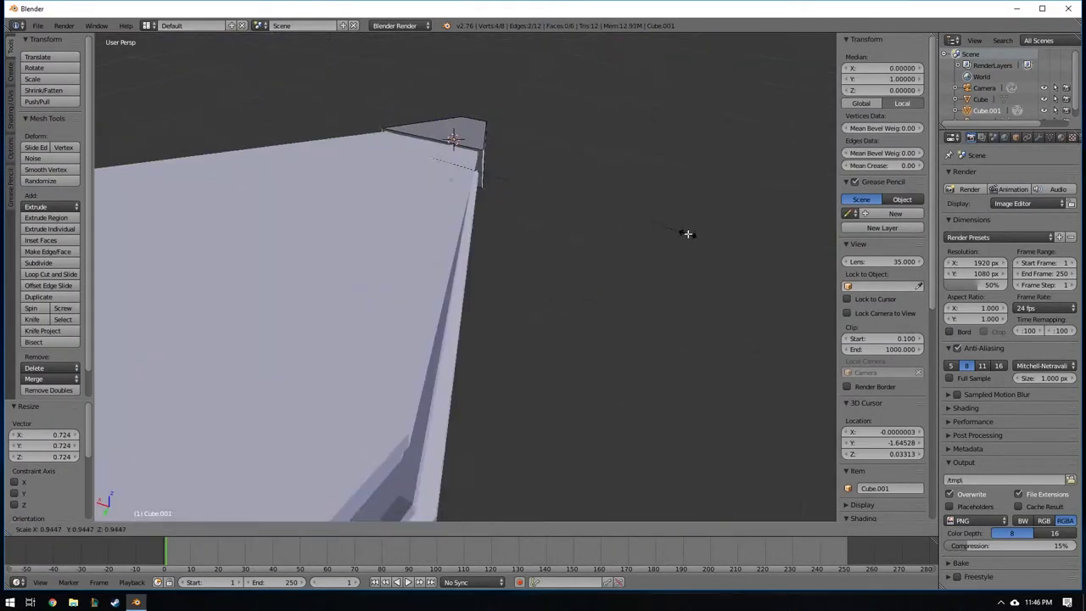
mouse_move(686, 232)
middle_mouse_down()
mouse_move(484, 276)
mouse_move(527, 239)
mouse_move(517, 249)
middle_mouse_up()
key("a")
key("s")
left_click(529, 269)
Scale the front edge into a point, leaving the cap at 0.276, 0.276, 0.094
right_click(567, 210)
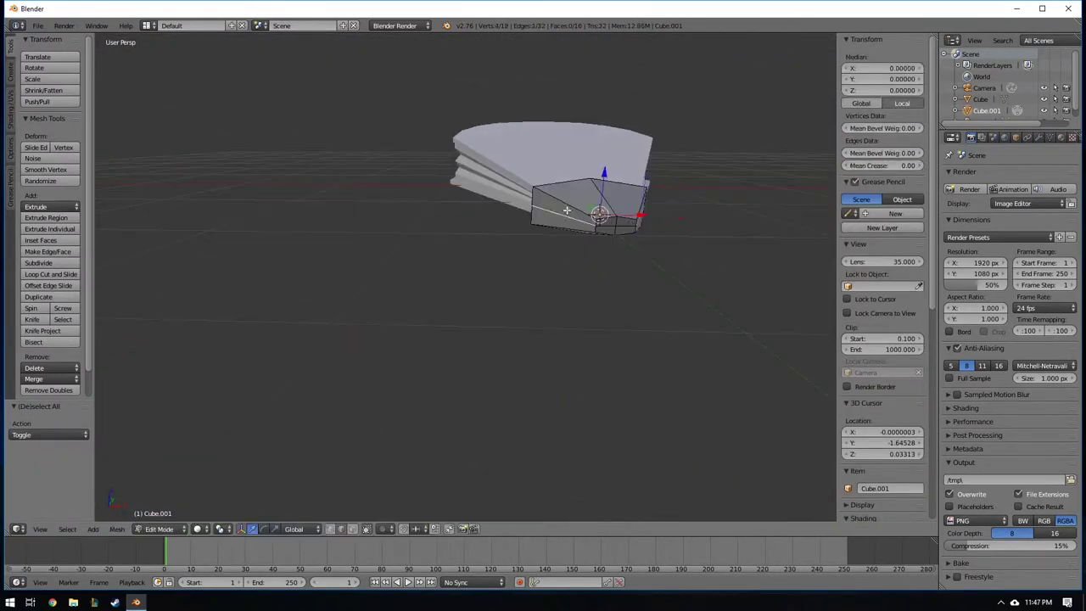
middle_click_drag(567, 209, 577, 259)
key("s")
left_click(509, 262)
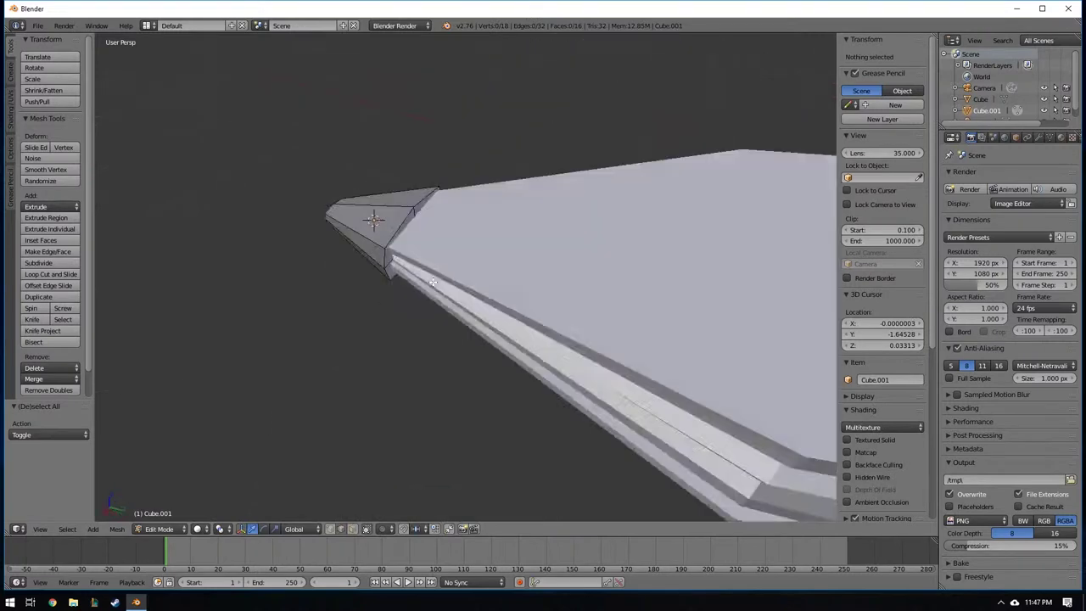
mouse_move(509, 262)
middle_mouse_down()
mouse_move(380, 163)
mouse_move(546, 275)
mouse_move(482, 246)
mouse_move(381, 156)
mouse_move(472, 273)
mouse_move(465, 242)
middle_mouse_up()
key("Tab")
key("a")
key("Tab")
scroll(472, 273, "up", 3)
key("Tab")
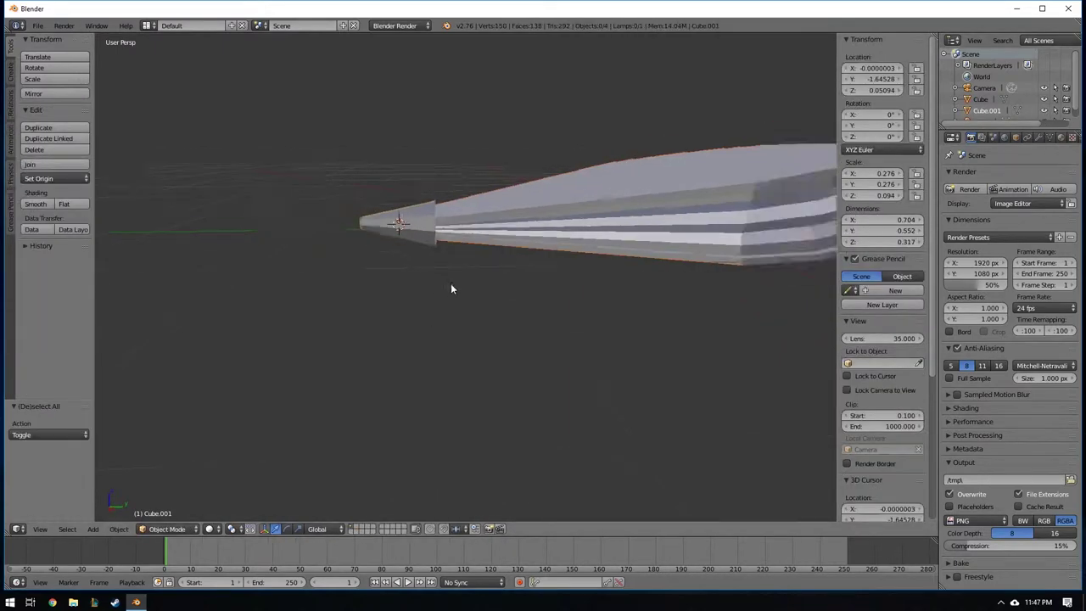
Add a trial cylinder narrowed to 0.1 on X/Y, then undo it
middle_click_drag(451, 289, 393, 281)
key("Tab")
scroll(533, 183, "up", 3)
key("Tab")
scroll(531, 280, "down", 3)
key("shift+a")
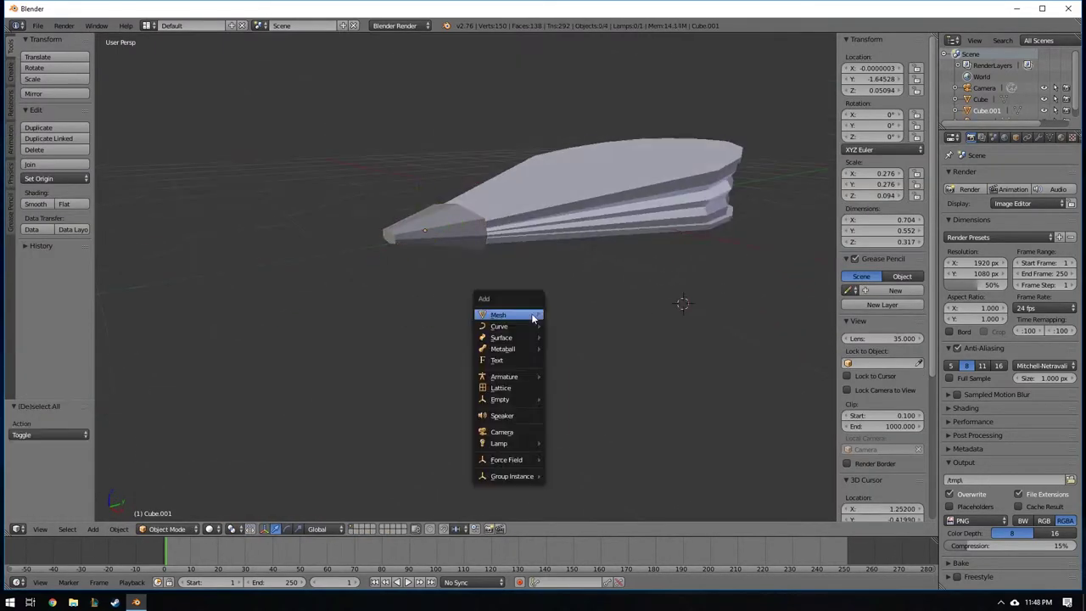
left_click(628, 386)
middle_click_drag(684, 350, 635, 336)
key("s")
key("shift+z")
type(".1")
key("Return")
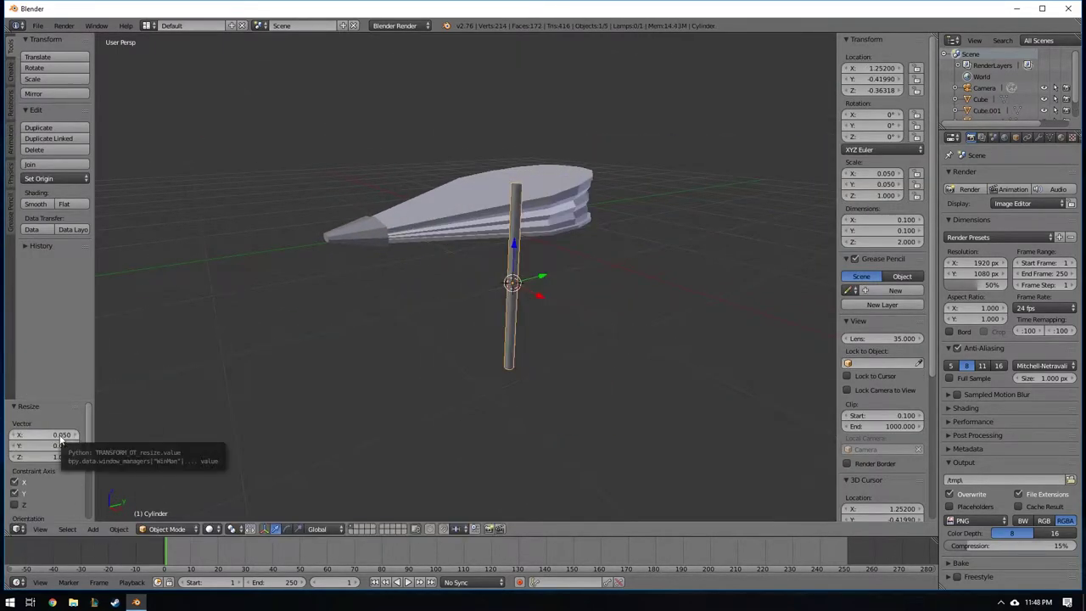
key("ctrl+z")
Add a new cylinder and scale its X/Y width to 0.05 as a thin pole
key("shift+a")
left_click(463, 441)
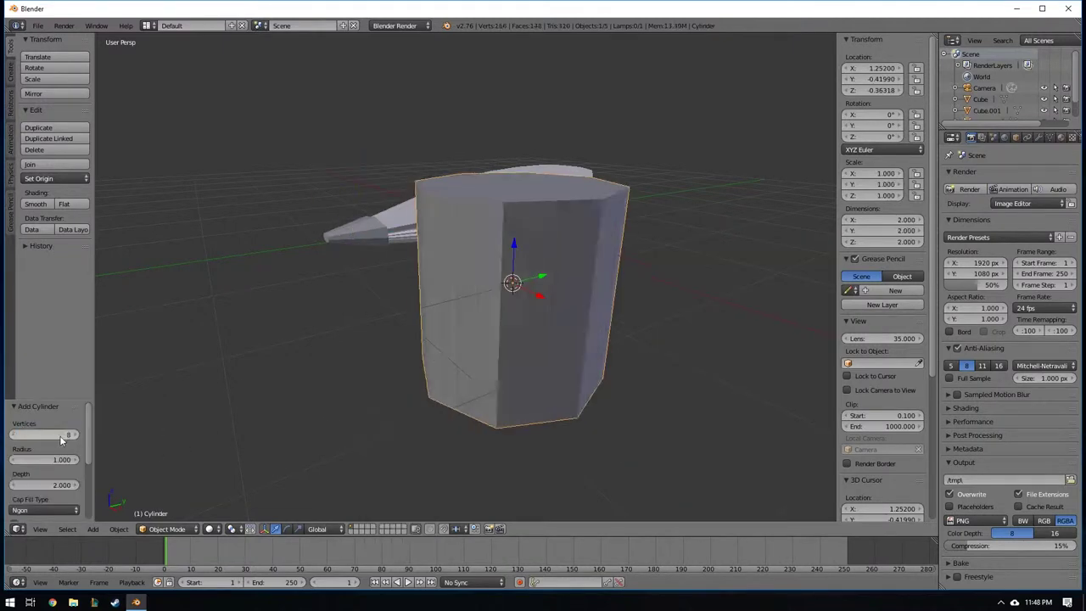
key("s")
key("shift+z")
type(".05")
key("Return")
Snap the 3D cursor to the teardrop's pointed tip and snap the pole onto it
middle_click_drag(539, 408, 770, 130)
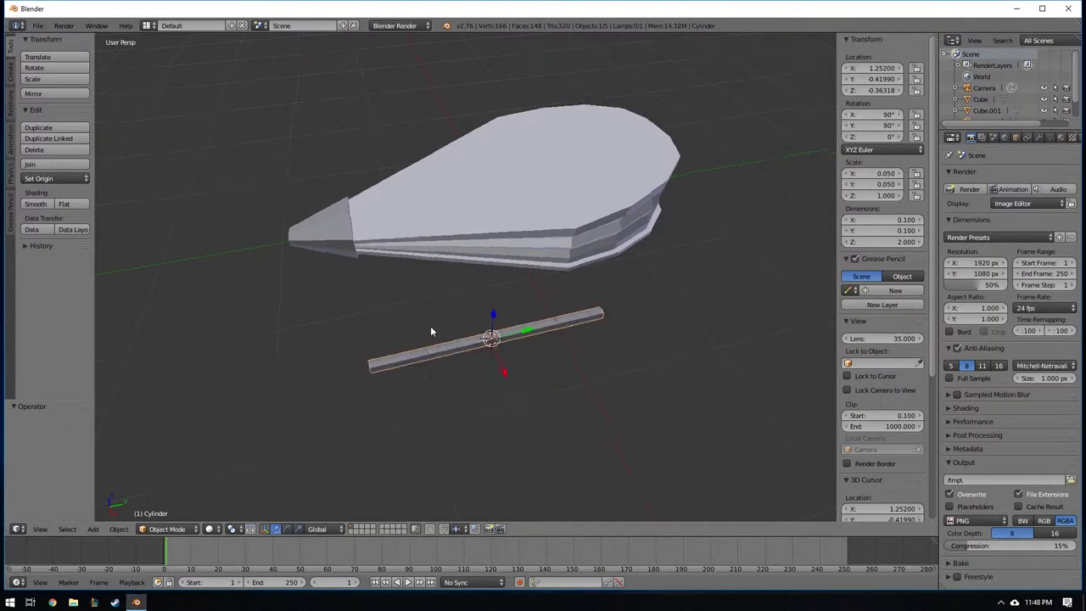
right_click(392, 295)
mouse_move(430, 331)
middle_mouse_down()
mouse_move(392, 295)
mouse_move(333, 469)
middle_mouse_up()
key("Tab")
key("shift+s")
left_click(258, 300)
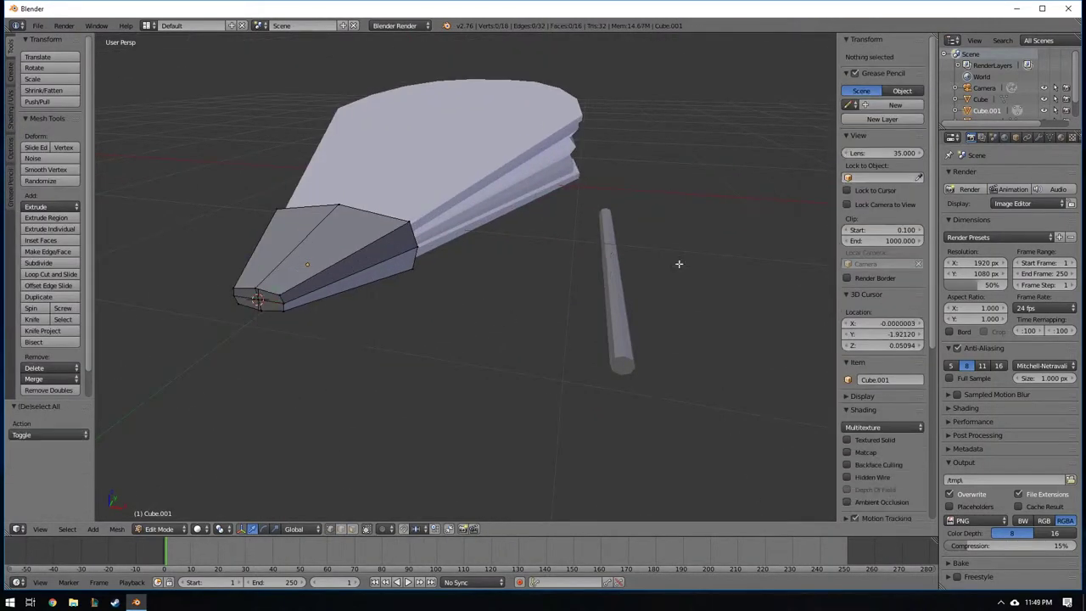
key("Tab")
right_click(606, 335)
left_click(564, 303)
Scale the pole thinner on X/Y while keeping its length
mouse_move(564, 304)
middle_mouse_down()
mouse_move(409, 345)
mouse_move(546, 294)
middle_mouse_up()
key("s")
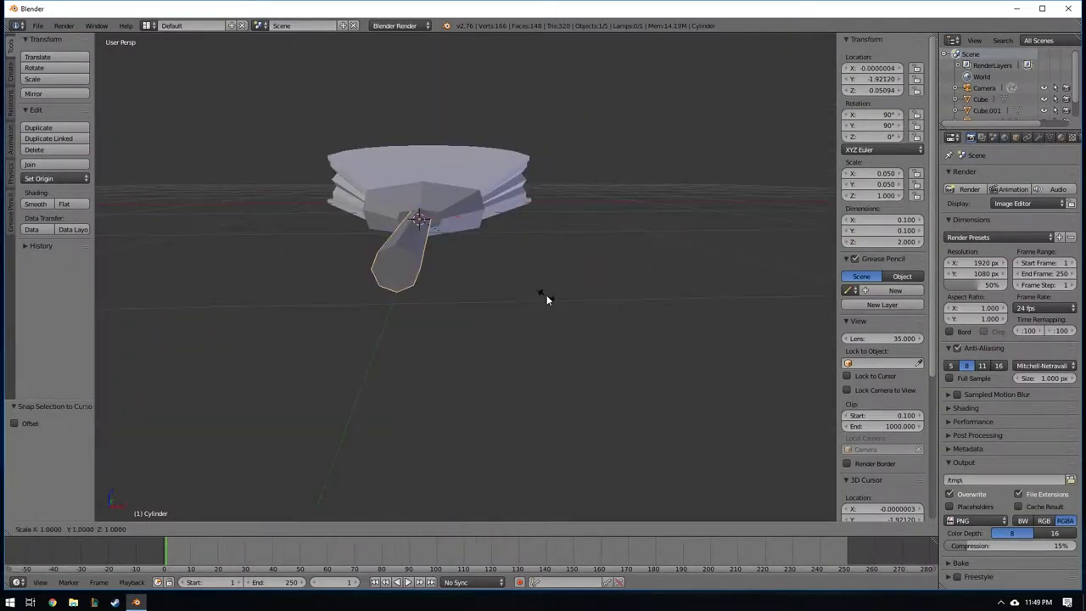
key("shift+z")
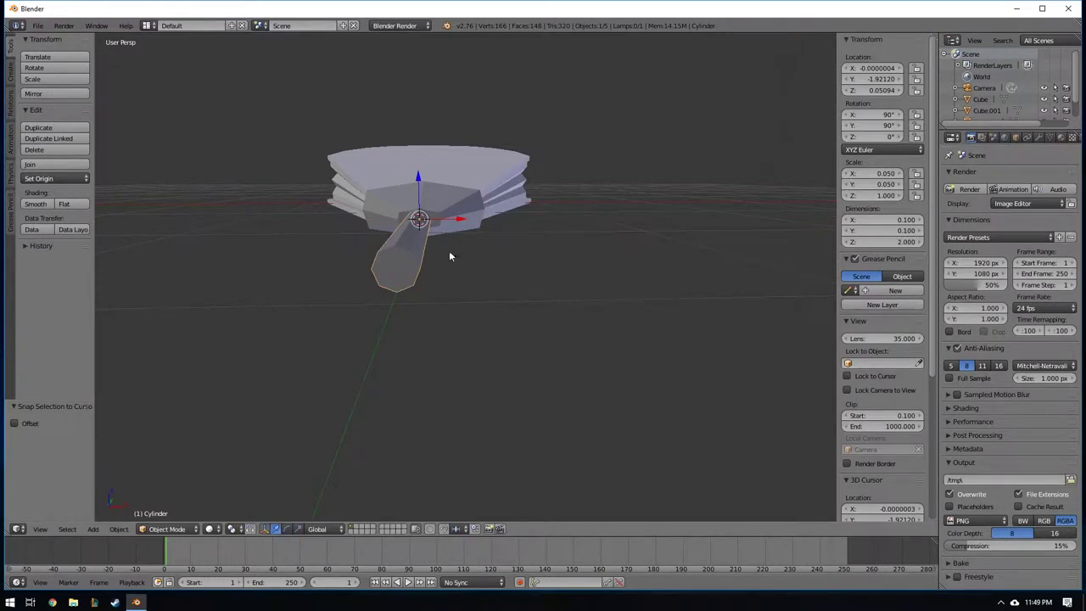
left_click(443, 246)
middle_click_drag(433, 235, 484, 219)
key("a")
mouse_move(338, 260)
middle_mouse_down()
mouse_move(419, 332)
mouse_move(469, 277)
mouse_move(442, 340)
middle_mouse_up()
Rescale the rod to about 0.022 × 0.022 × 0.519, extending from the tip
key("s")
left_click(497, 254)
key("Tab")
left_click(552, 222)
mouse_move(552, 223)
middle_mouse_down()
mouse_move(656, 212)
mouse_move(485, 310)
middle_mouse_up()
key("Tab")
left_click(727, 298)
mouse_move(727, 297)
middle_mouse_down()
mouse_move(376, 328)
mouse_move(600, 353)
middle_mouse_up()
Raise all three model pieces 1.19 units upward along Z
key("g")
key("z")
left_click(449, 178)
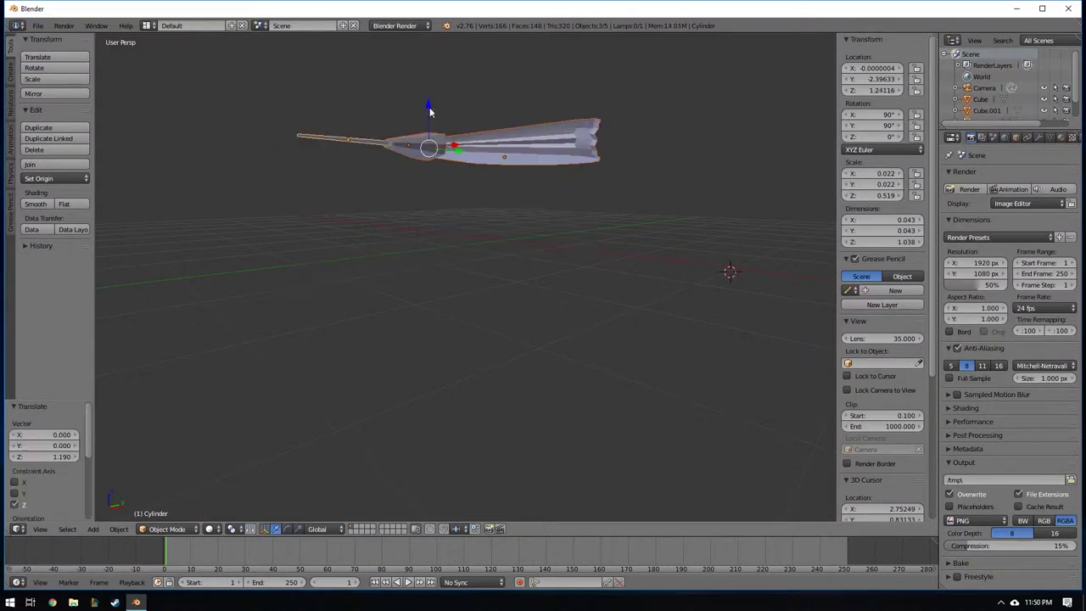
key("a")
middle_click_drag(450, 179, 412, 282)
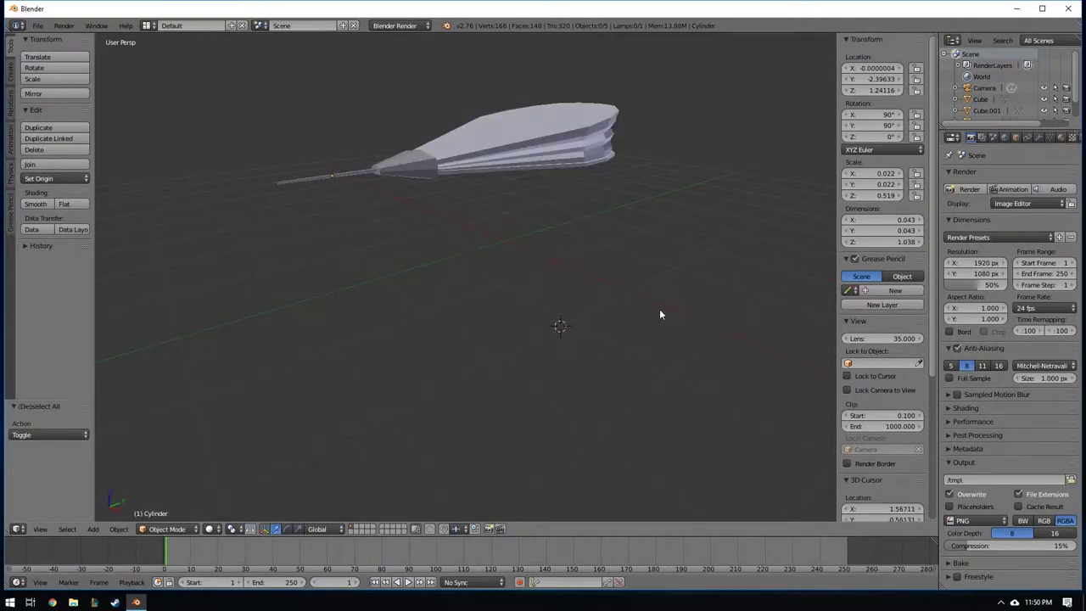
mouse_move(659, 313)
middle_mouse_down()
mouse_move(781, 303)
mouse_move(439, 223)
mouse_move(763, 278)
mouse_move(608, 285)
mouse_move(611, 255)
middle_mouse_up()
key("shift+a")
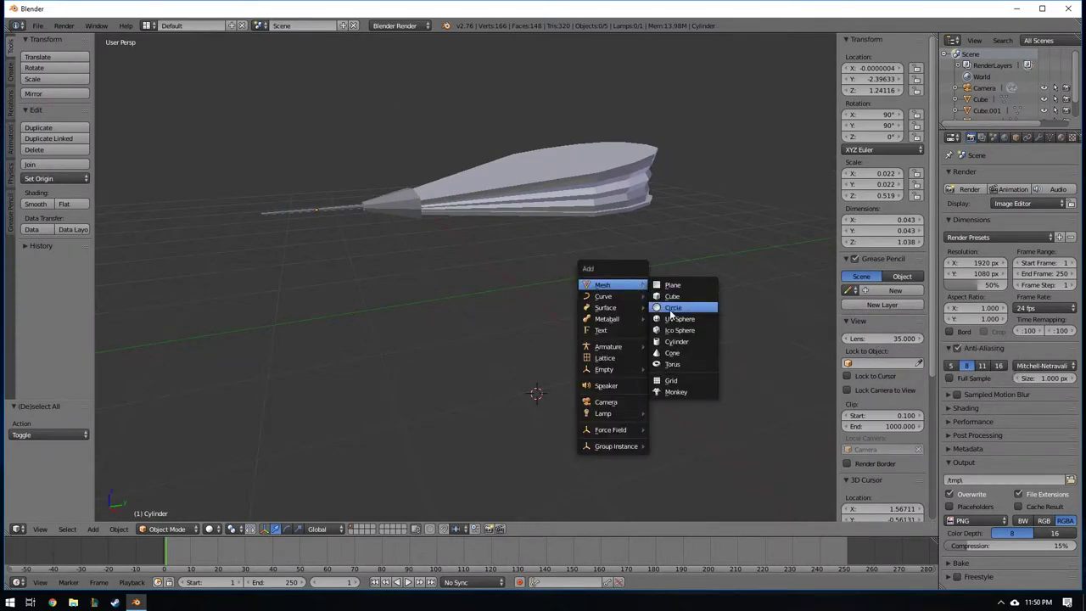
Add a thin cylinder and move it along Y and Z beneath the rod's outer end
left_click(676, 341)
mouse_move(504, 304)
middle_mouse_down()
mouse_move(666, 317)
mouse_move(671, 377)
middle_mouse_up()
key("s")
key("shift+z")
left_click(623, 335)
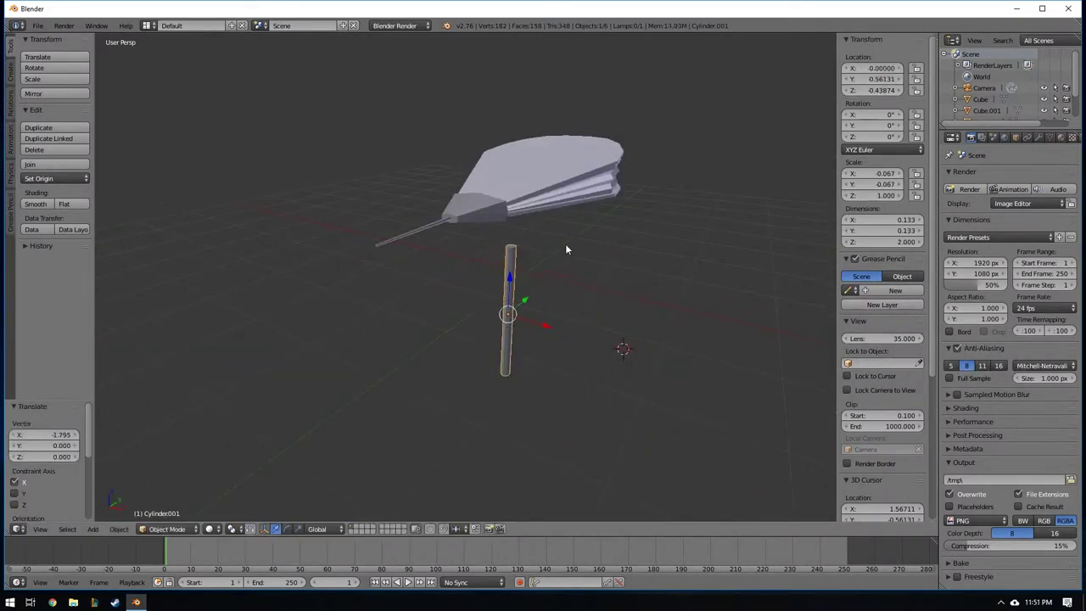
middle_click_drag(566, 250, 475, 305)
key("g")
key("y")
mouse_move(418, 230)
middle_mouse_down()
mouse_move(545, 336)
mouse_move(524, 204)
middle_mouse_up()
key("g")
key("z")
left_click(524, 205)
key("g")
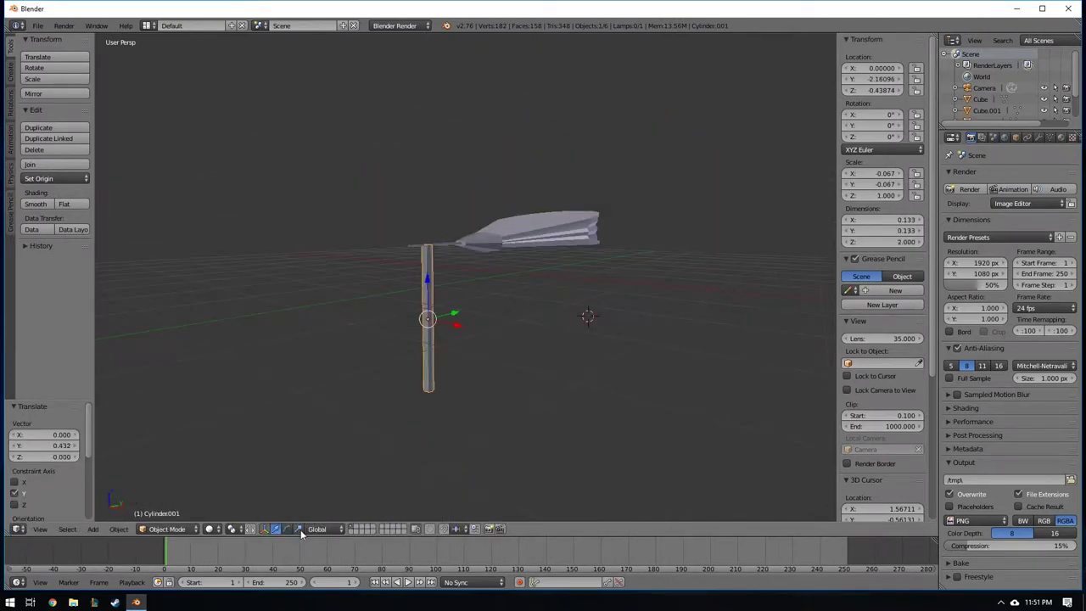
Stretch the support pole along Z to make it taller
scroll(343, 438, "up", 2)
key("s")
key("z")
left_click(252, 502)
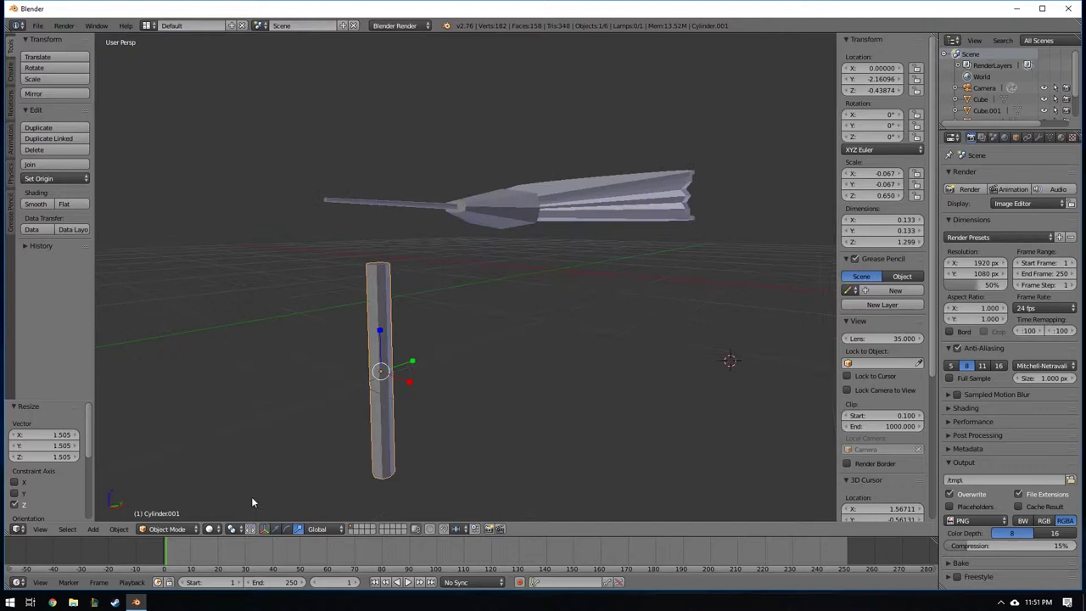
left_click(388, 292)
mouse_move(389, 292)
middle_mouse_down()
mouse_move(555, 348)
mouse_move(481, 310)
mouse_move(396, 323)
middle_mouse_up()
Paste a pole copy as a trial crossbar, stretch and shift it on Y, then undo it
key("ctrl+v")
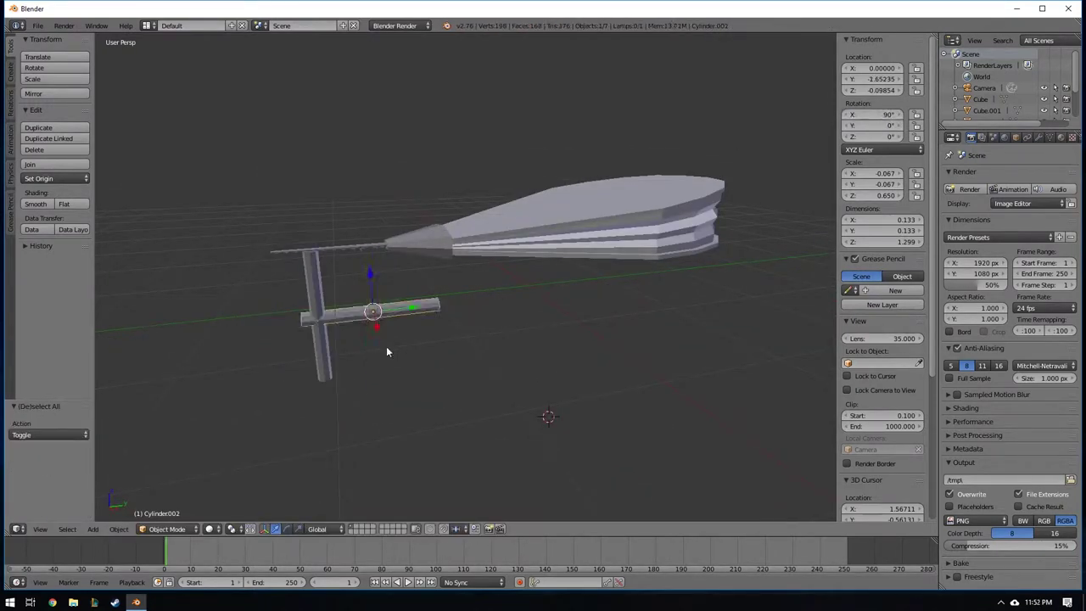
key("s")
key("z")
left_click(599, 296)
key("g")
key("y")
left_click(530, 338)
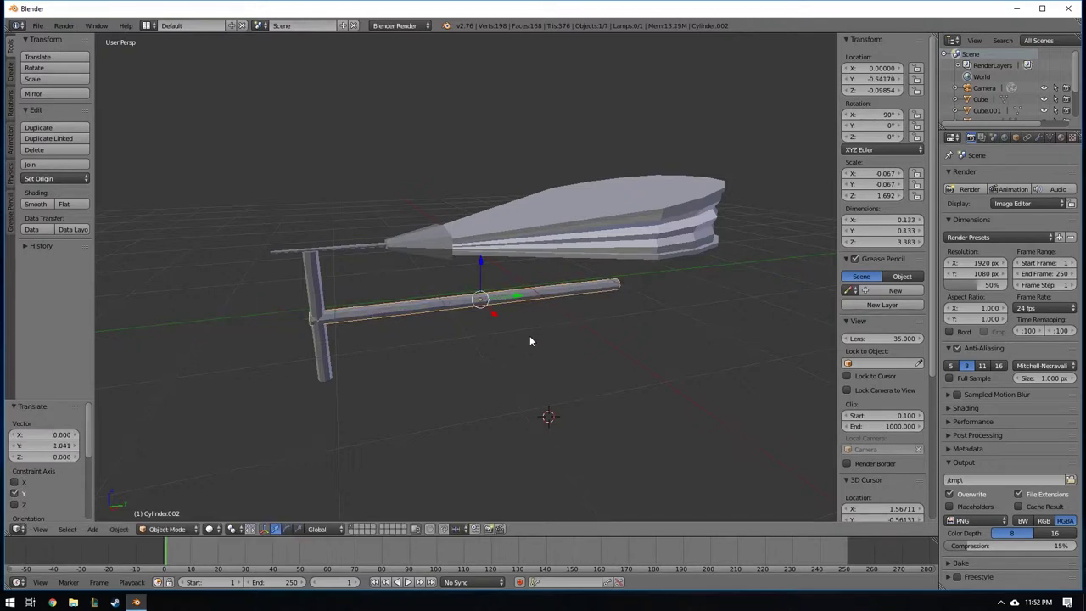
mouse_move(530, 340)
middle_mouse_down()
mouse_move(545, 321)
mouse_move(550, 358)
middle_mouse_up()
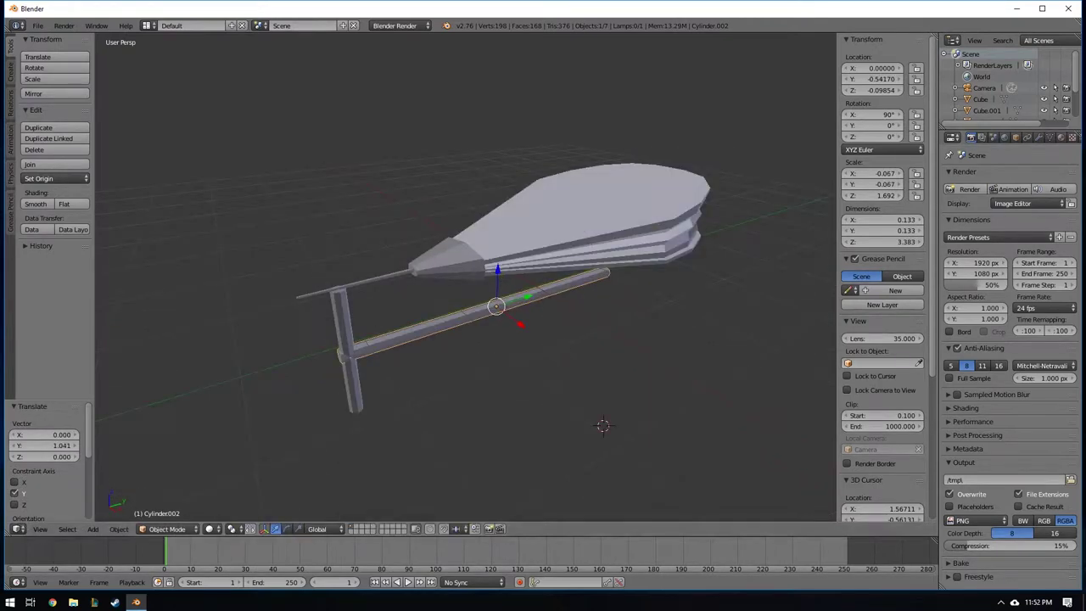
key("ctrl+z")
key("ctrl+z")
key("ctrl+z")
Add a cube and flatten it into a thin slab, narrowed along X
key("shift+a")
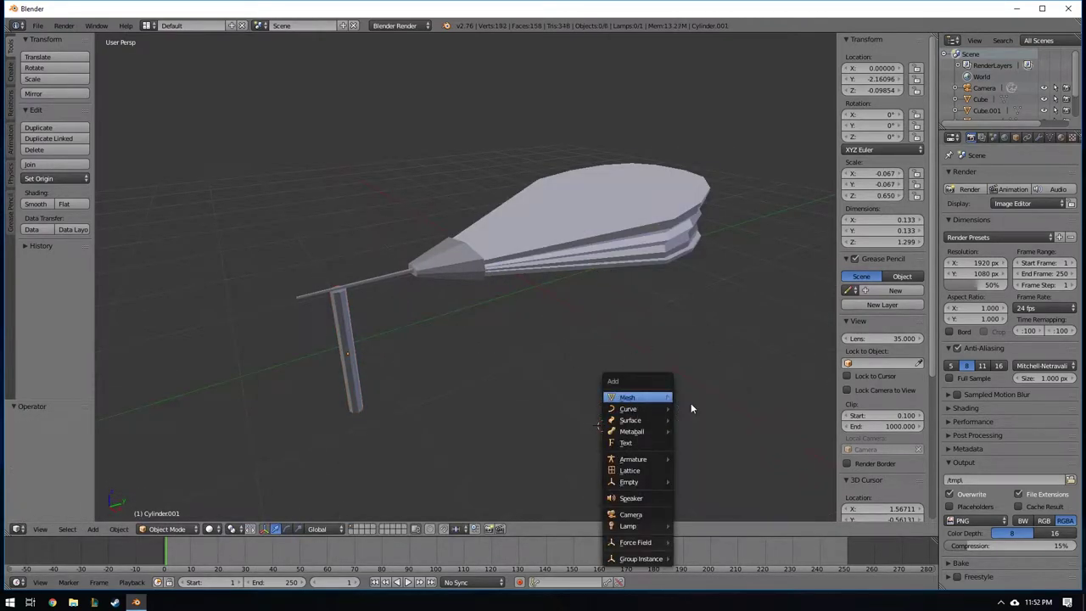
left_click(704, 413)
key("s")
key("z")
left_click(667, 363)
middle_click_drag(666, 363, 645, 365)
key("s")
key("x")
left_click(586, 410)
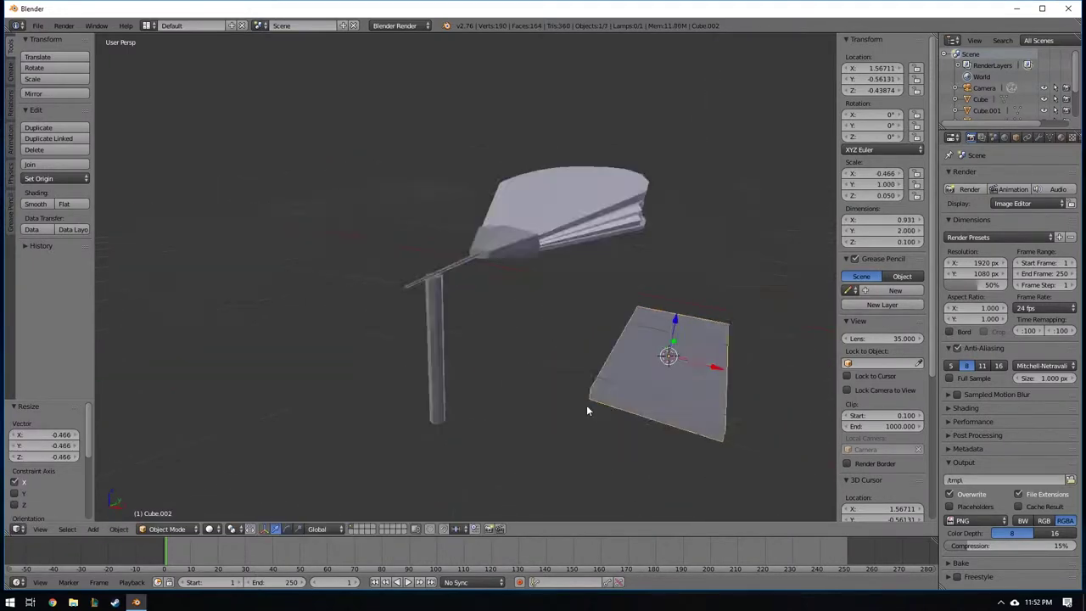
Position the slab under the teardrop, entering 0 for its location value
key("g")
key("x")
key("Return")
double_click(882, 78)
type("0")
key("Return")
middle_click_drag(542, 339, 556, 269)
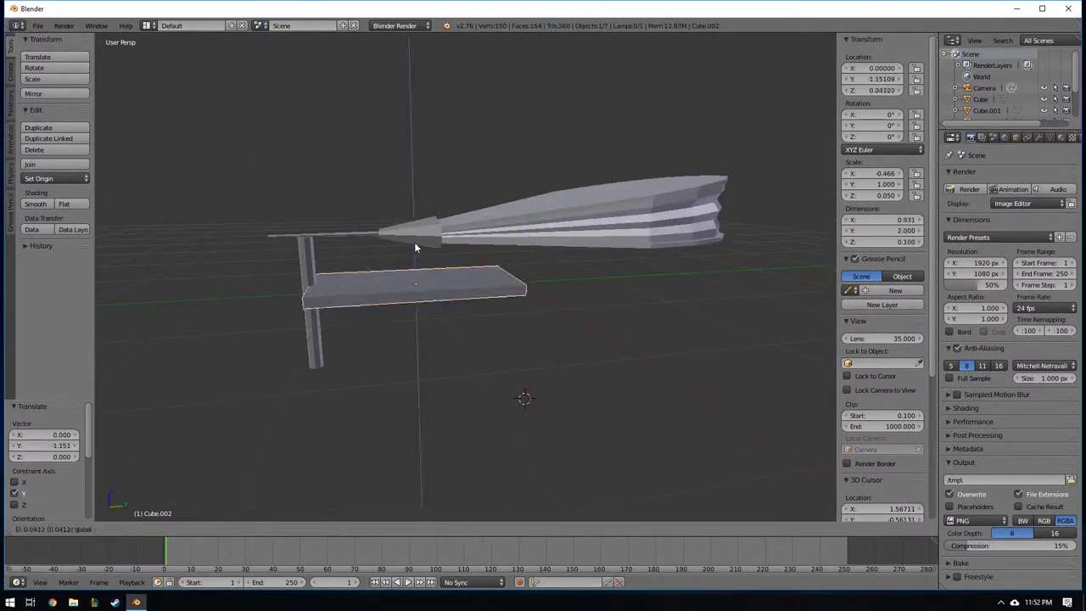
left_click(450, 262)
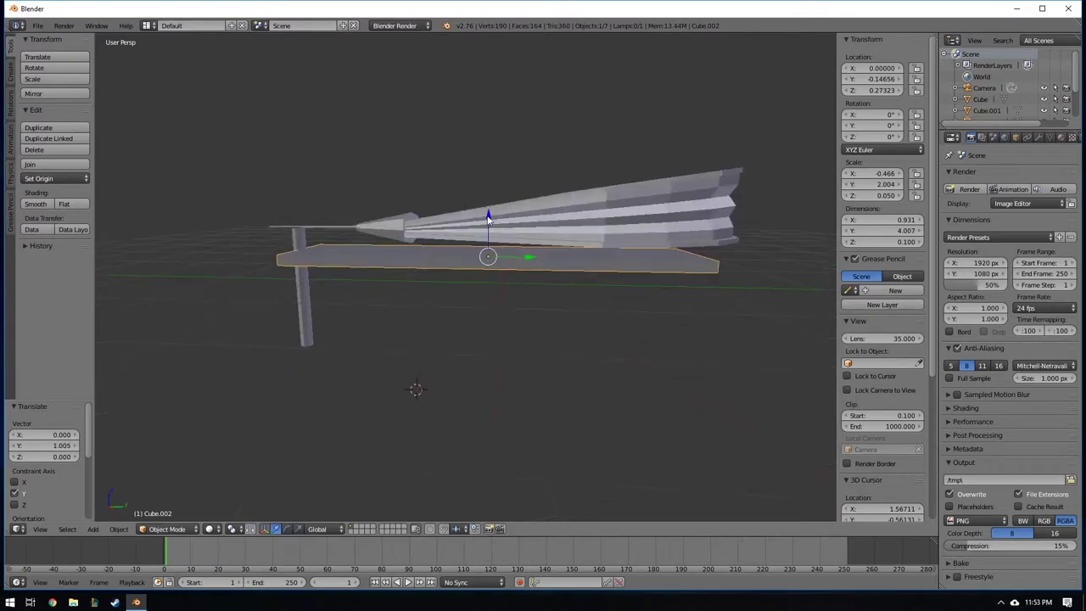
left_click_drag(549, 263, 526, 266)
In Right Ortho view, stretch the slab along Y to span the teardrop's length
scroll(494, 252, "up", 5)
key("KP_3")
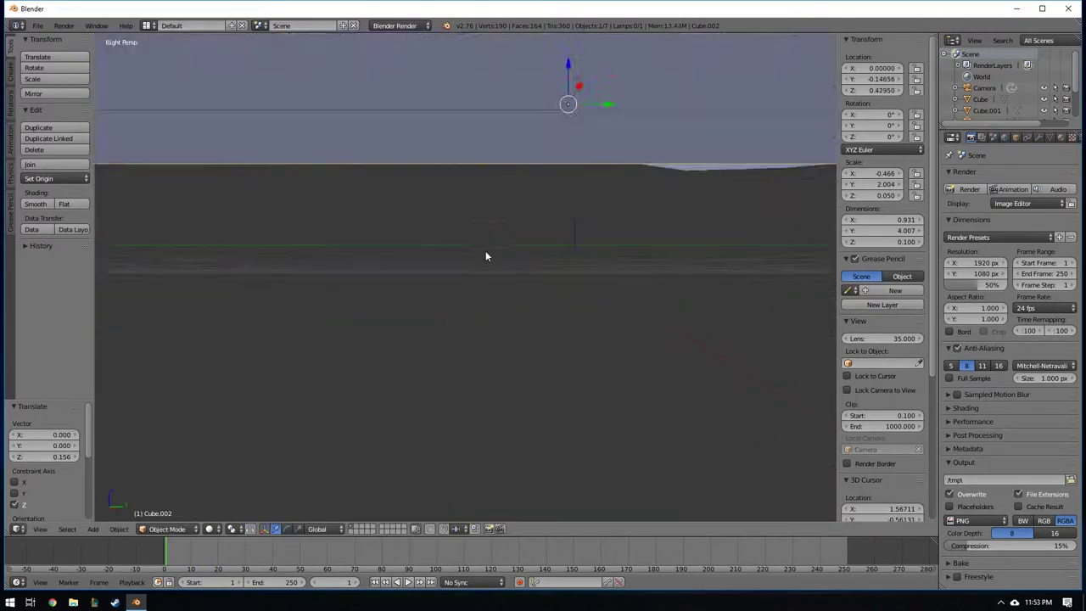
scroll(485, 250, "down", 4)
left_click_drag(530, 136, 571, 229)
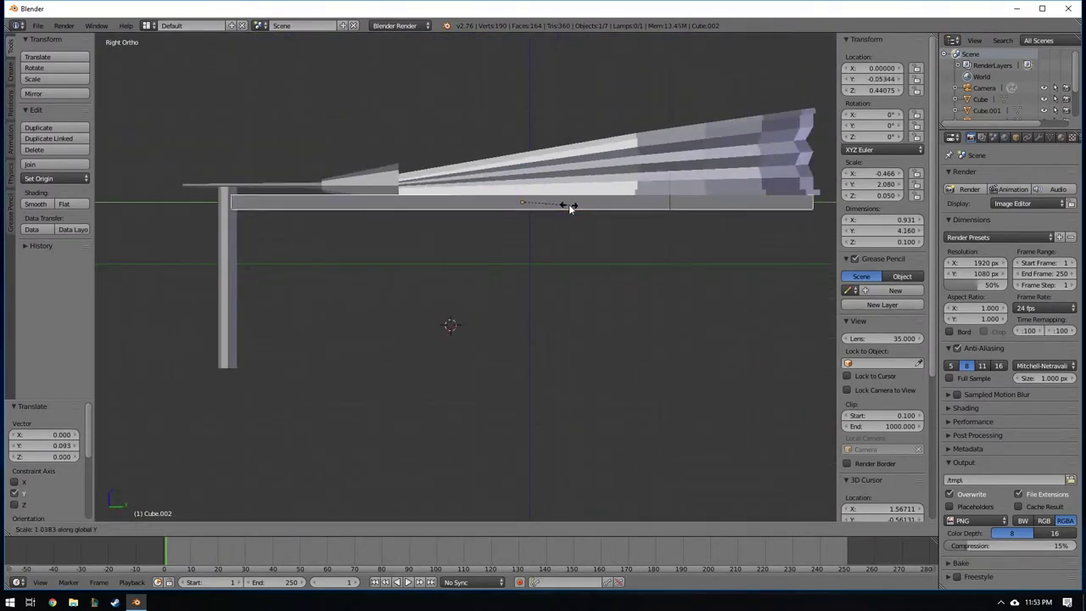
left_click(564, 202)
mouse_move(564, 202)
middle_mouse_down()
mouse_move(715, 279)
mouse_move(140, 272)
middle_mouse_up()
Deselect everything and select the old support pole
key("a")
scroll(351, 299, "down", 2)
scroll(350, 299, "up", 3)
right_click(292, 323)
Delete the old support pole and return to a perspective view
key("x")
left_click(379, 331)
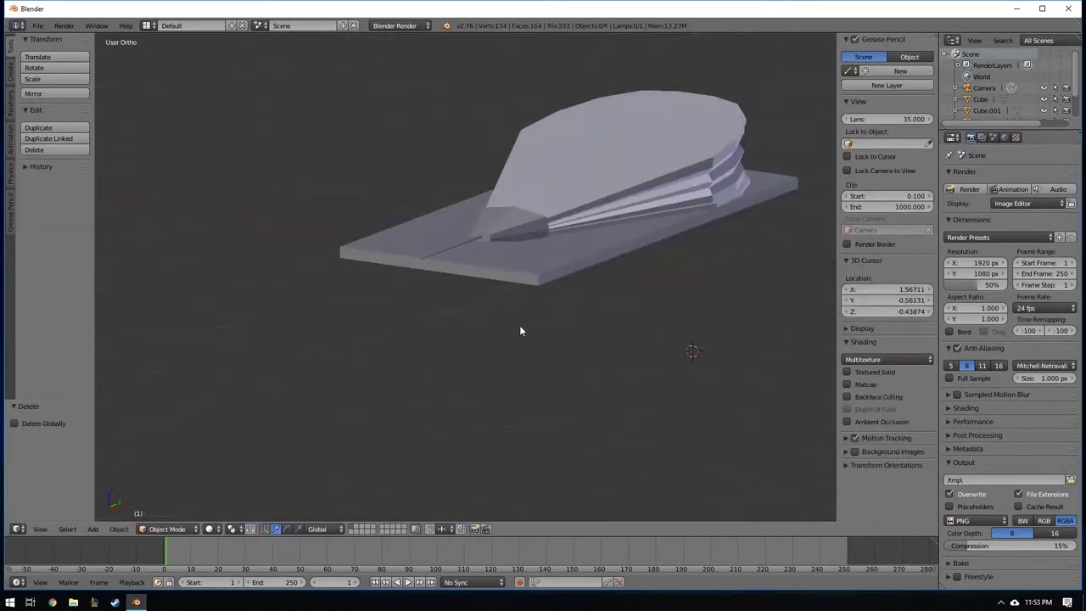
mouse_move(519, 325)
middle_mouse_down()
mouse_move(544, 290)
mouse_move(473, 361)
mouse_move(620, 410)
middle_mouse_up()
key("KP_5")
scroll(546, 376, "up", 3)
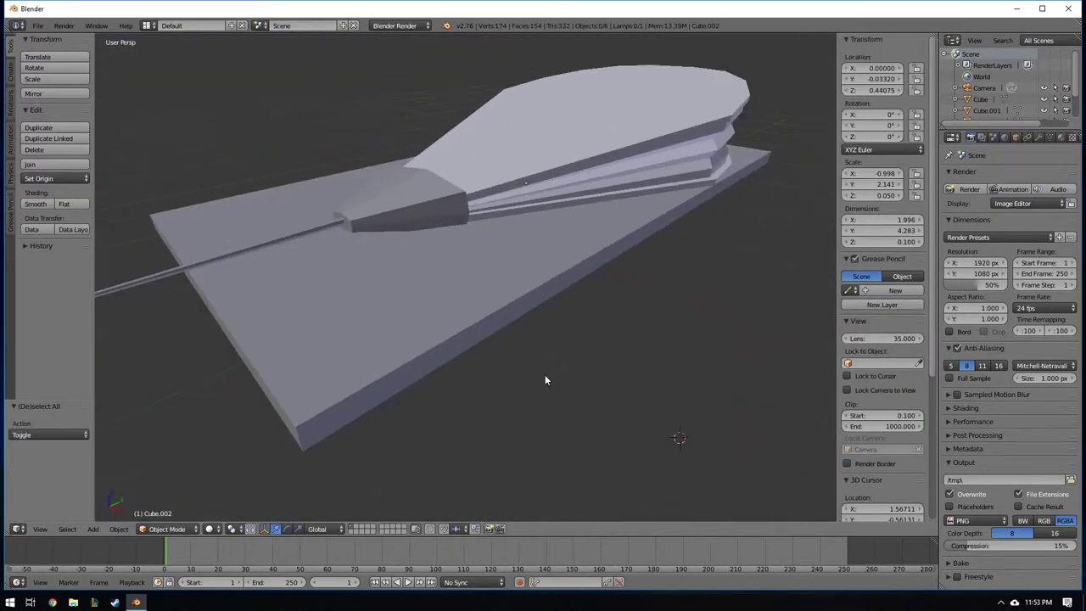
mouse_move(546, 376)
middle_mouse_down()
mouse_move(512, 368)
mouse_move(557, 363)
mouse_move(335, 536)
middle_mouse_up()
In Edit Mode, widen the slab's face along X
key("Tab")
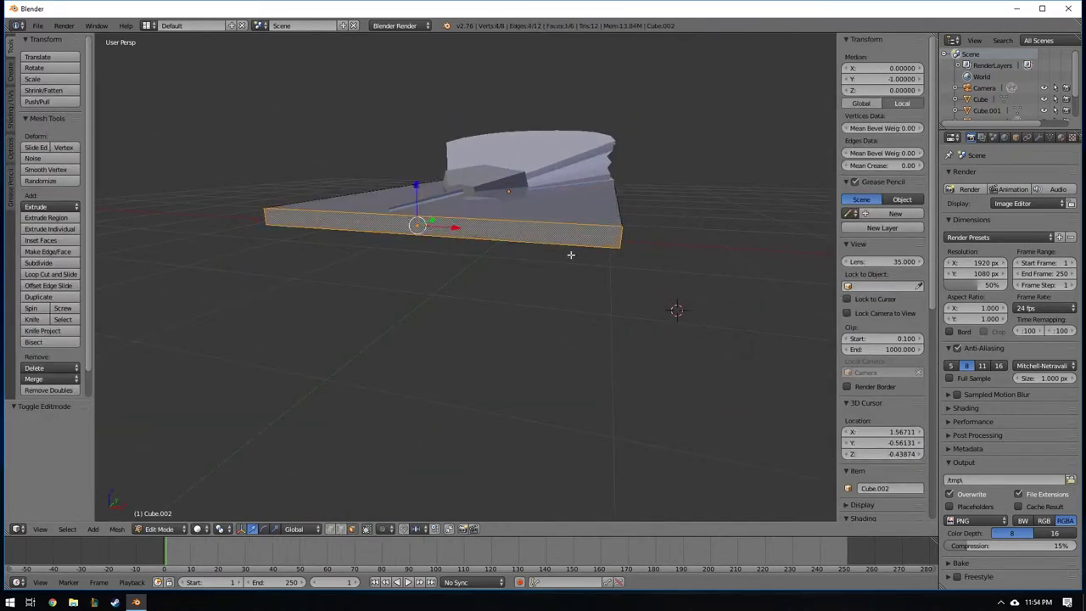
mouse_move(571, 255)
middle_mouse_down()
mouse_move(548, 352)
mouse_move(429, 412)
middle_mouse_up()
key("a")
key("s")
key("x")
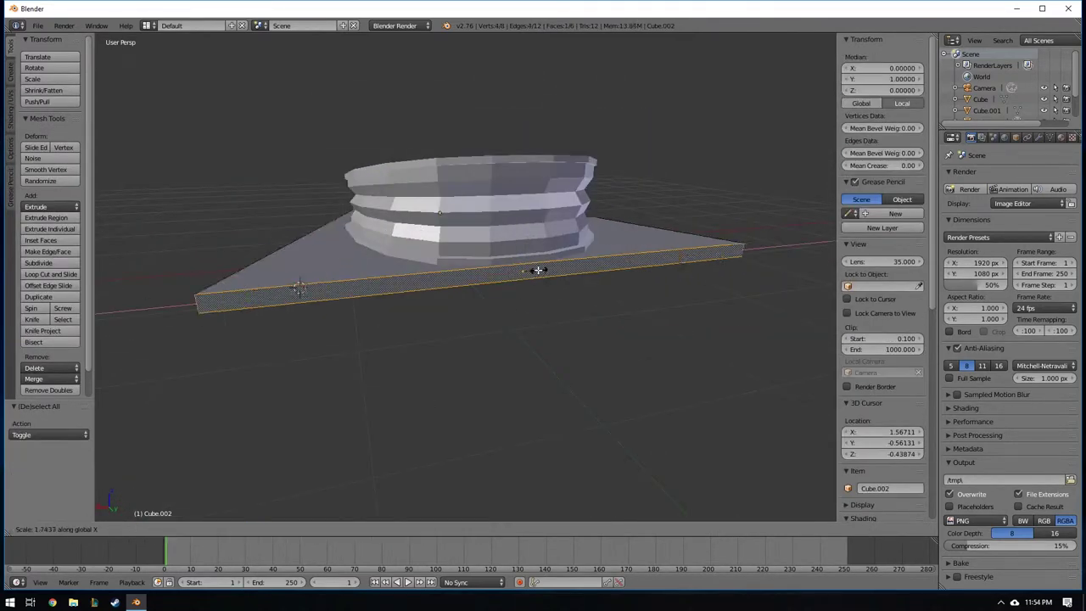
left_click(537, 270)
mouse_move(536, 269)
middle_mouse_down()
mouse_move(673, 323)
mouse_move(576, 308)
mouse_move(473, 175)
middle_mouse_up()
Loop-cut the slab and extrude one end face downward into a leg
key("ctrl+r")
left_click(304, 164)
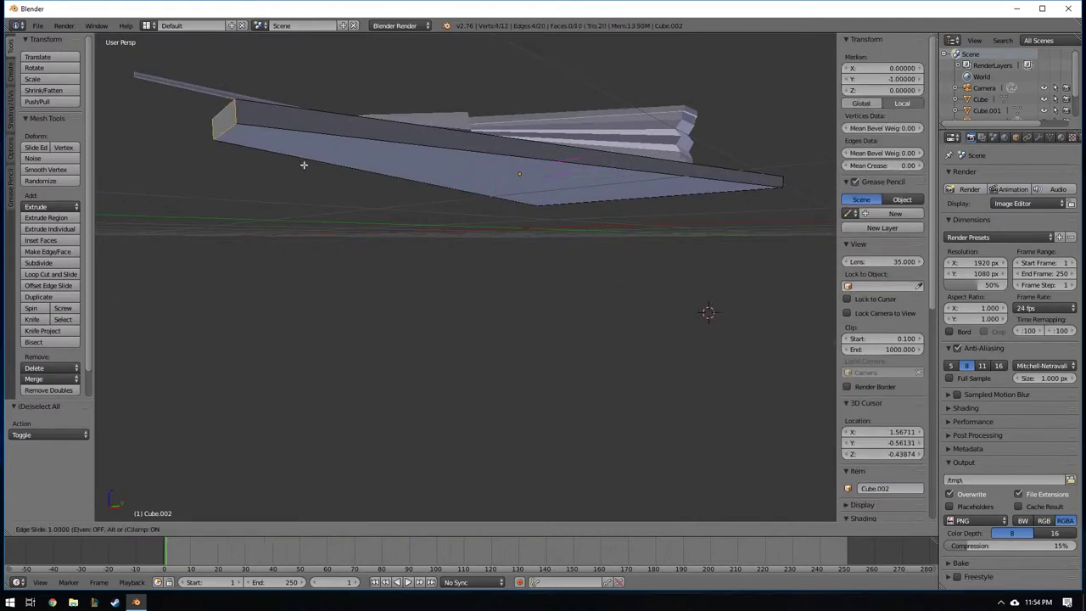
left_click(304, 164)
key("e")
middle_click_drag(429, 320, 352, 285)
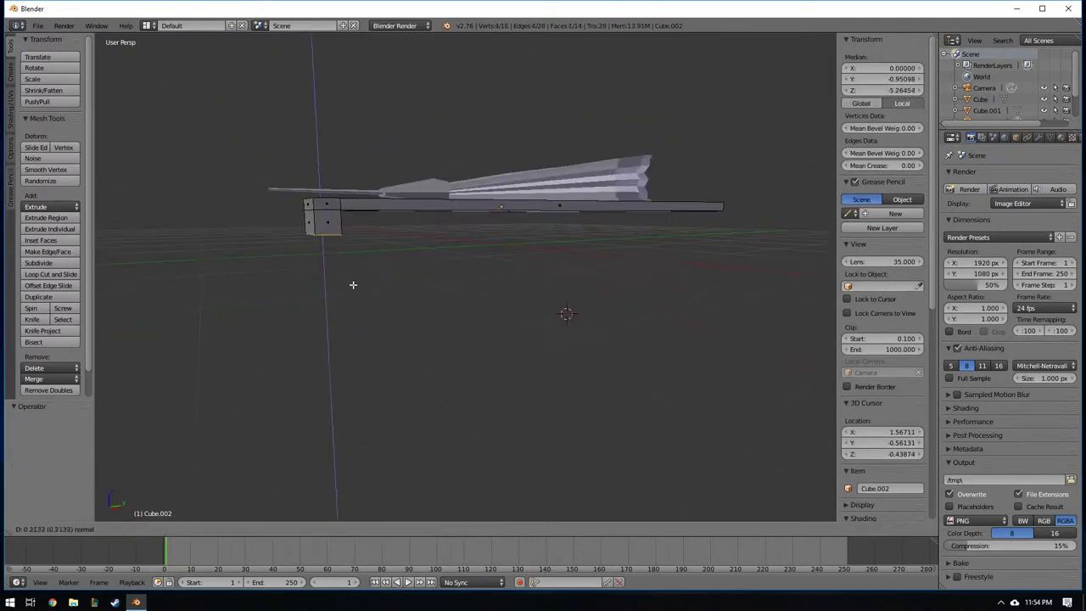
left_click(368, 323)
middle_click_drag(368, 323, 611, 194)
Add further loop cuts across the slab near the other end
key("ctrl+r")
left_click(703, 209)
left_click(703, 209)
middle_click_drag(703, 208, 610, 297)
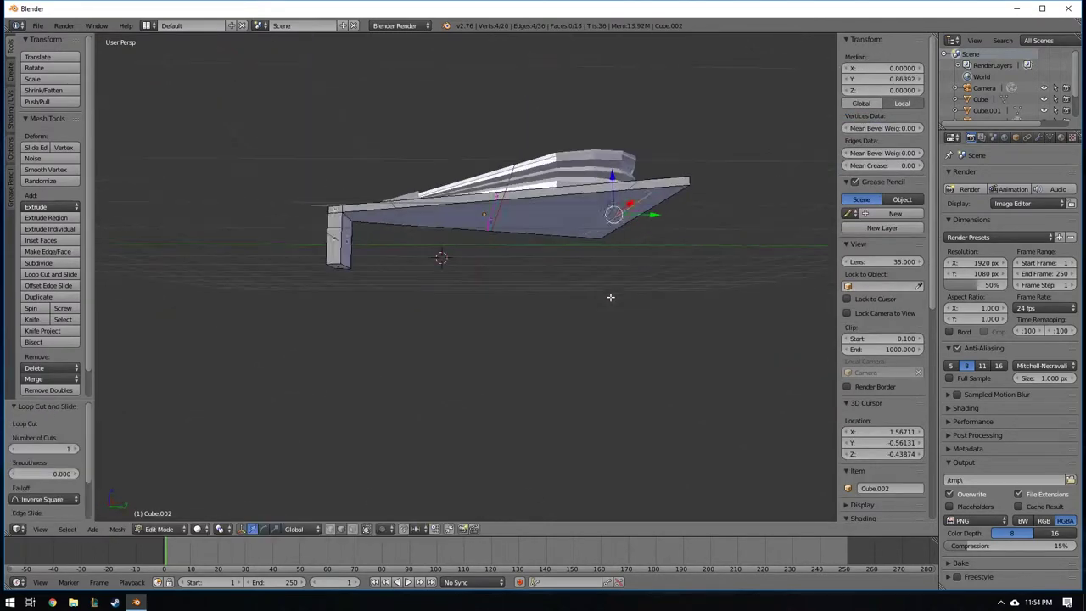
key("a")
key("ctrl+r")
mouse_move(637, 233)
middle_mouse_down()
mouse_move(448, 232)
mouse_move(487, 273)
middle_mouse_up()
left_click(445, 246)
left_click(445, 245)
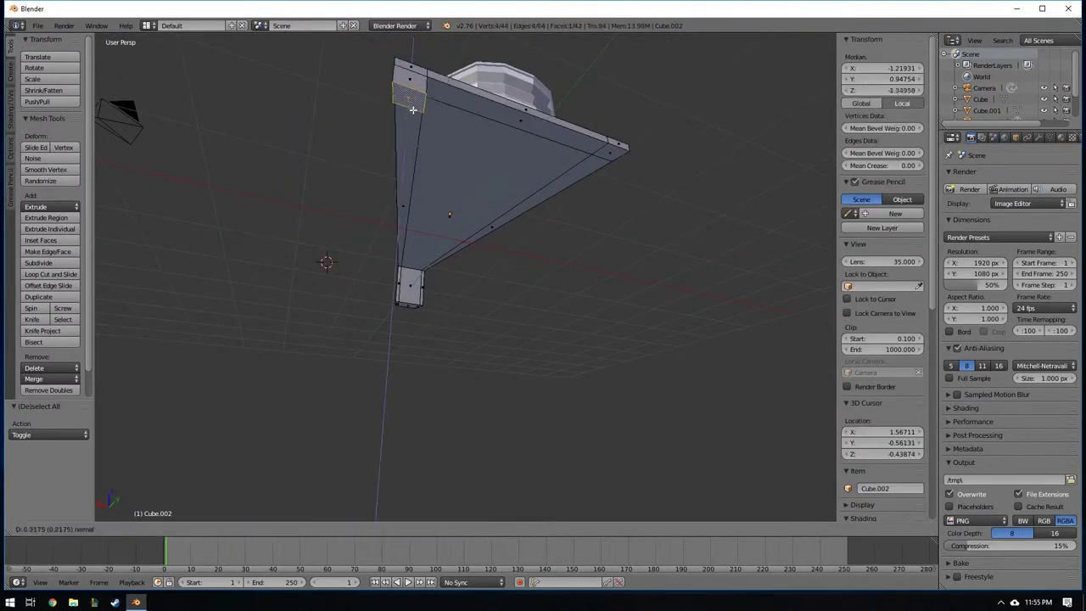
Extrude the opposite end face downward as the second leg
right_click(604, 153)
key("e")
left_click(608, 180)
mouse_move(607, 180)
middle_mouse_down()
mouse_move(572, 317)
mouse_move(202, 313)
mouse_move(641, 281)
mouse_move(407, 253)
middle_mouse_up()
Return to Object Mode and switch the viewport to Rendered shading
key("Tab")
left_click(209, 529)
left_click(246, 450)
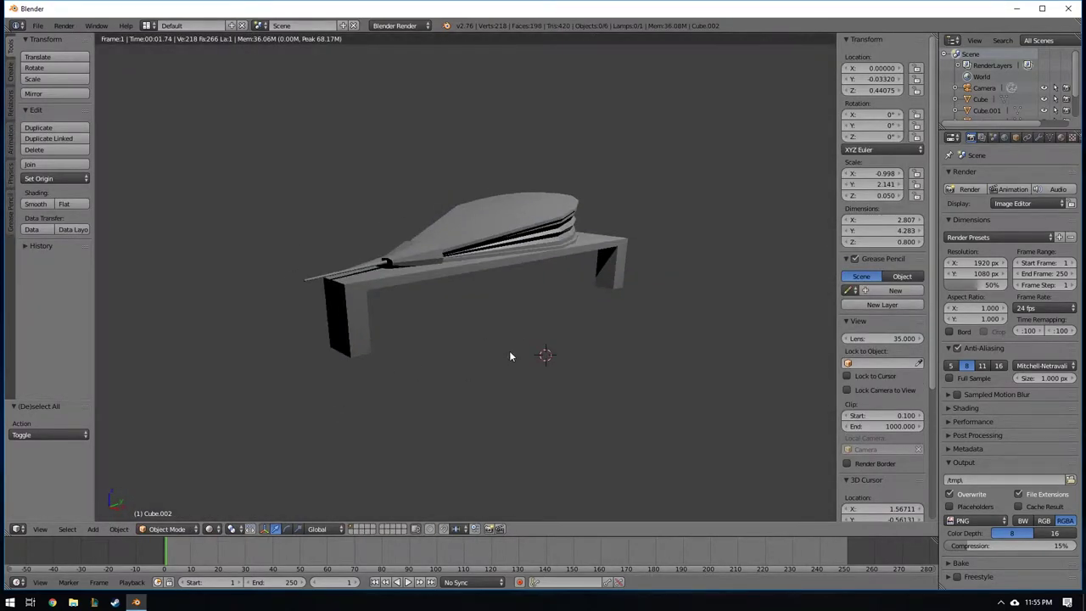
left_click(208, 529)
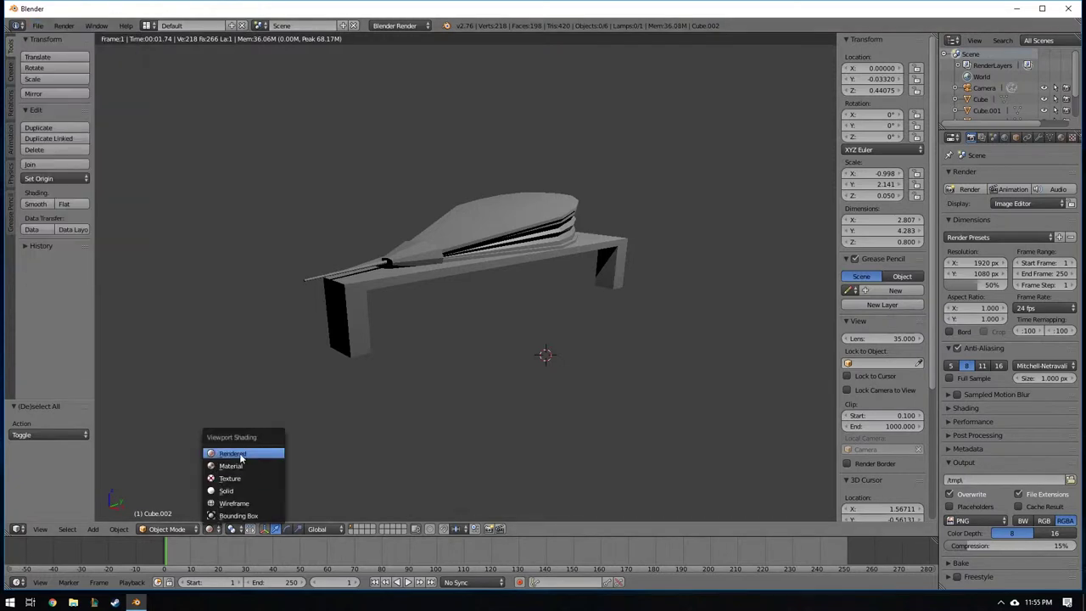
left_click(241, 492)
key("shift+z")
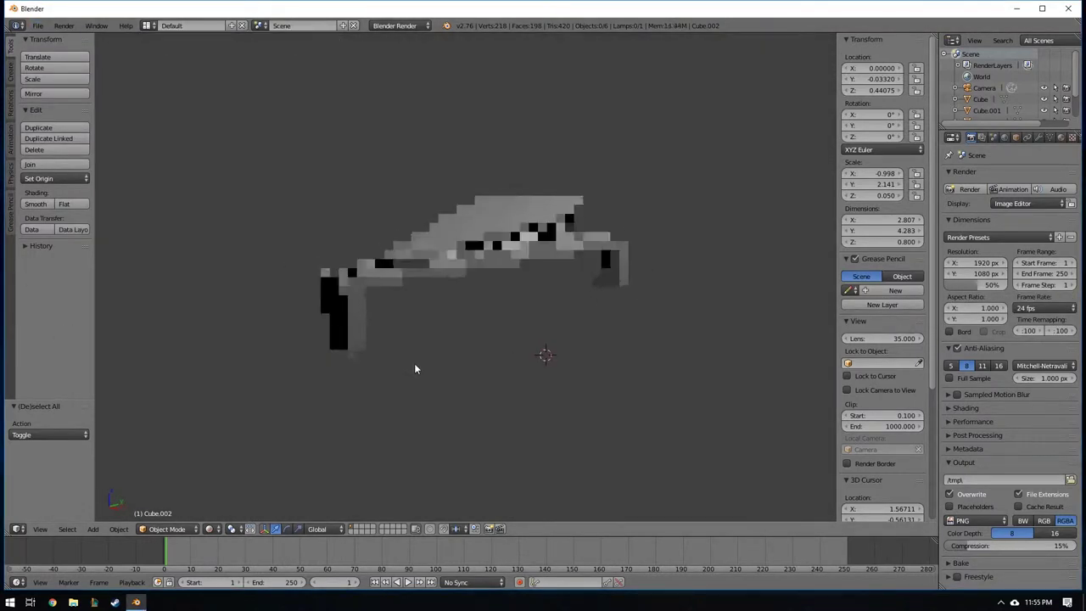